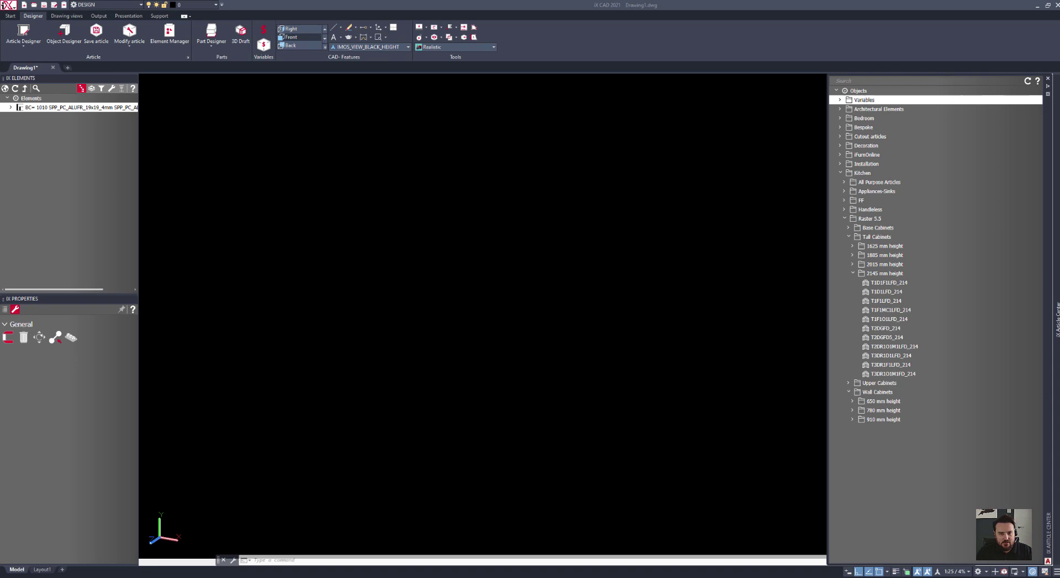
- Examine the crossed diagonal panels in the wine cabinet's lowest compartment, including the shape of their lower end
click(1050, 131)
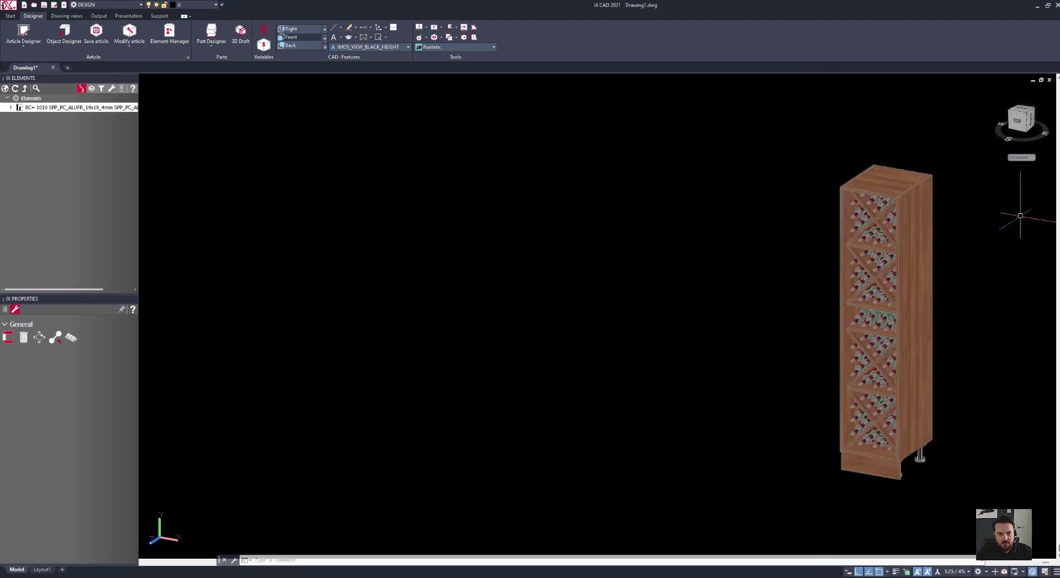
scroll(877, 429, up, 5)
scroll(886, 435, up, 4)
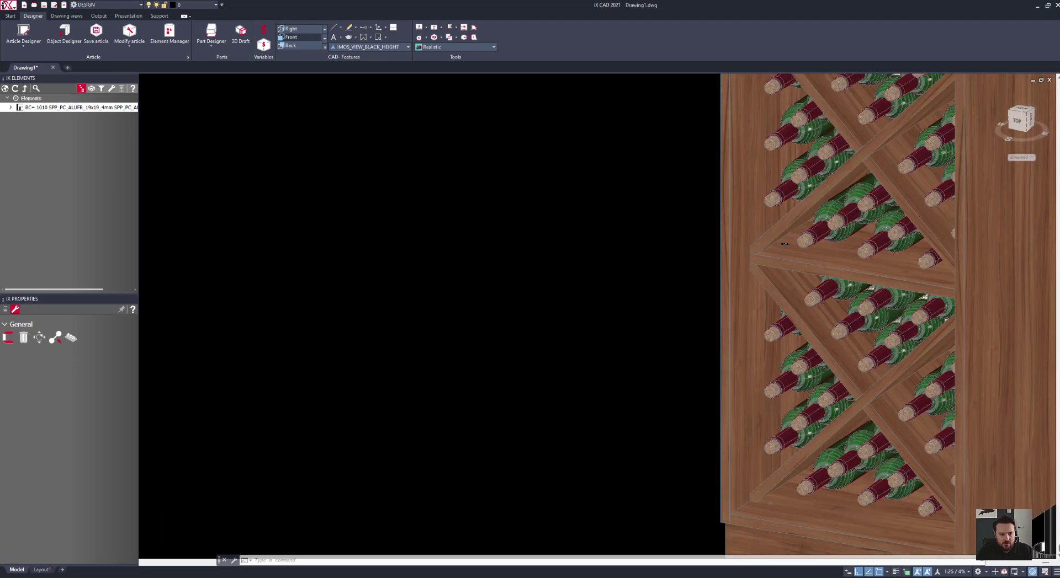
middle_drag(888, 436, 772, 356)
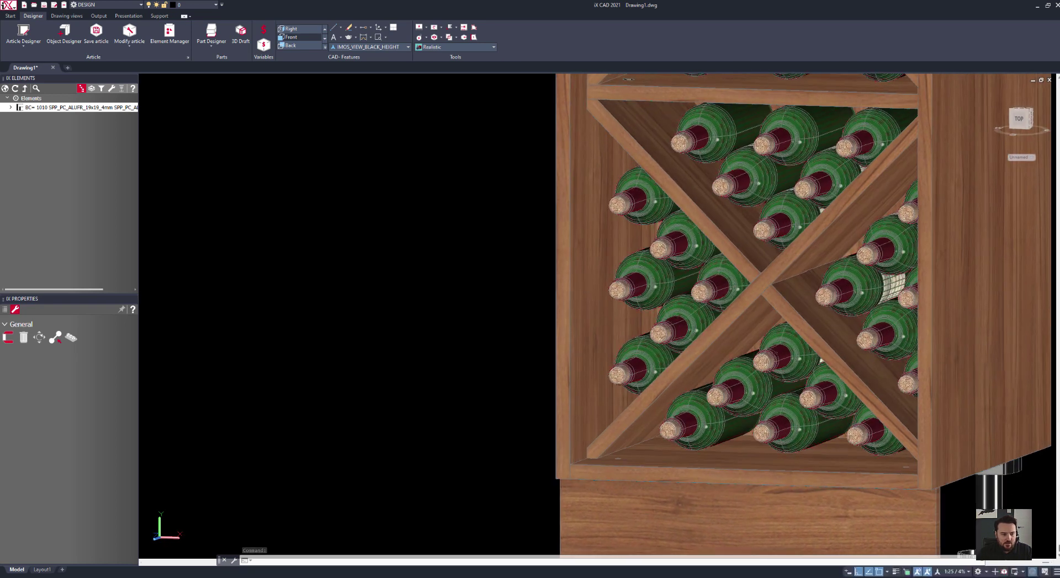
scroll(606, 448, up, 5)
scroll(590, 456, up, 3)
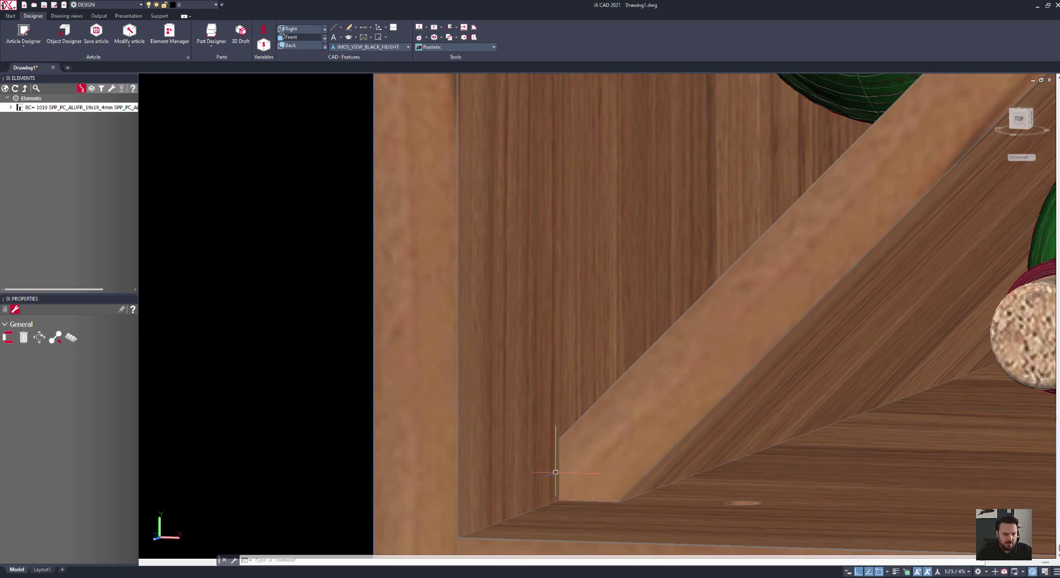
scroll(582, 500, down, 5)
middle_drag(839, 271, 817, 287)
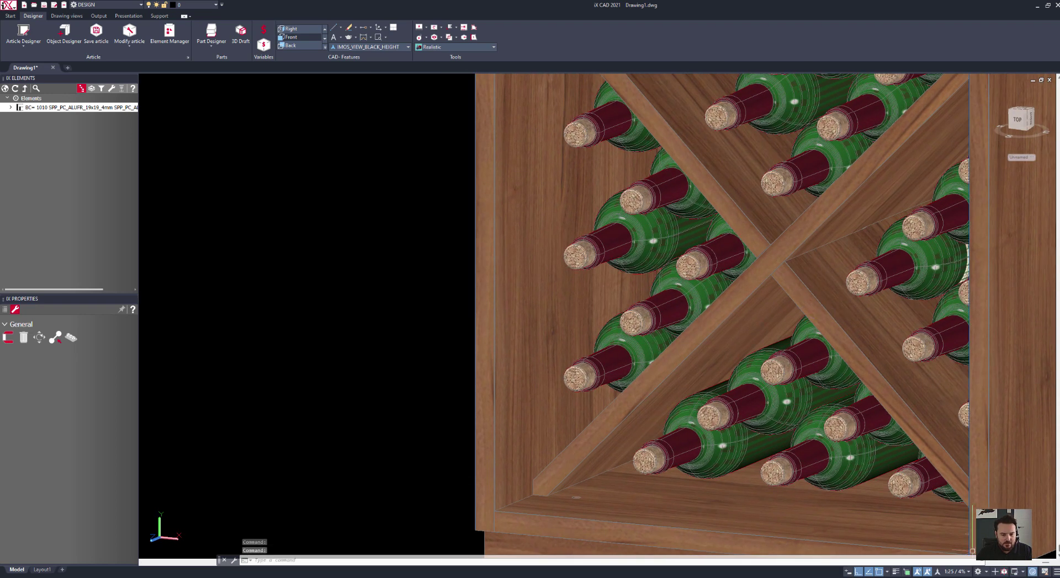
- Try to move the diagonal panel rising to the right in the lowest compartment straight out of the cabinet
click(801, 237)
scroll(800, 238, down, 4)
middle_drag(800, 237, 782, 231)
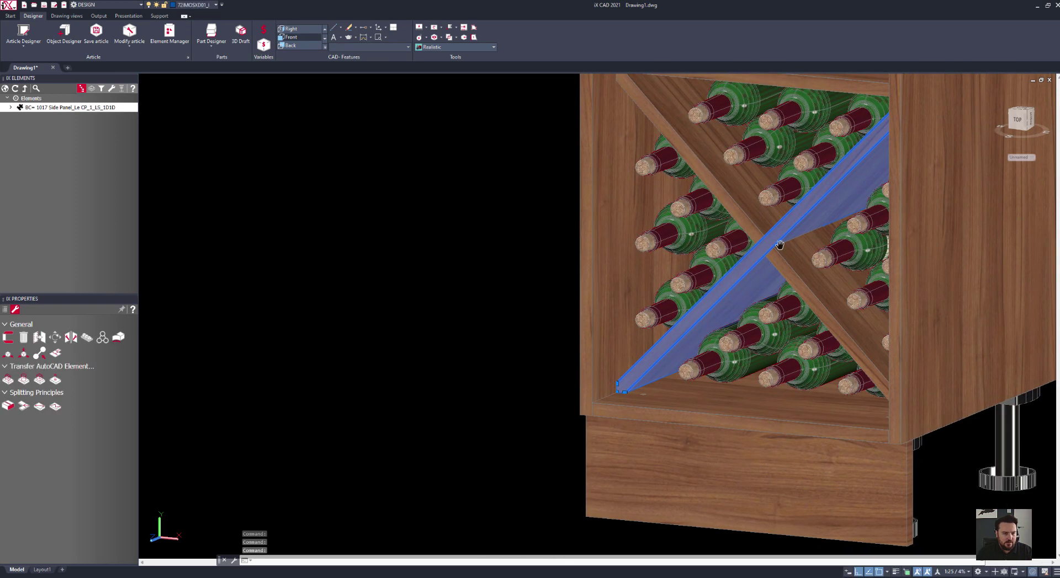
scroll(782, 231, down, 1)
text(m)
key(Return)
click(552, 368)
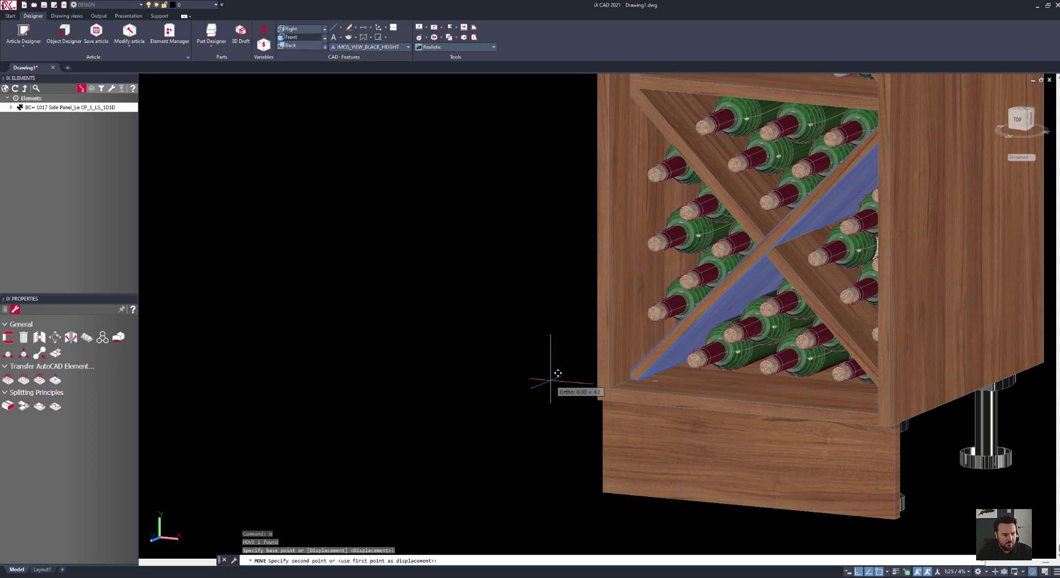
click(459, 406)
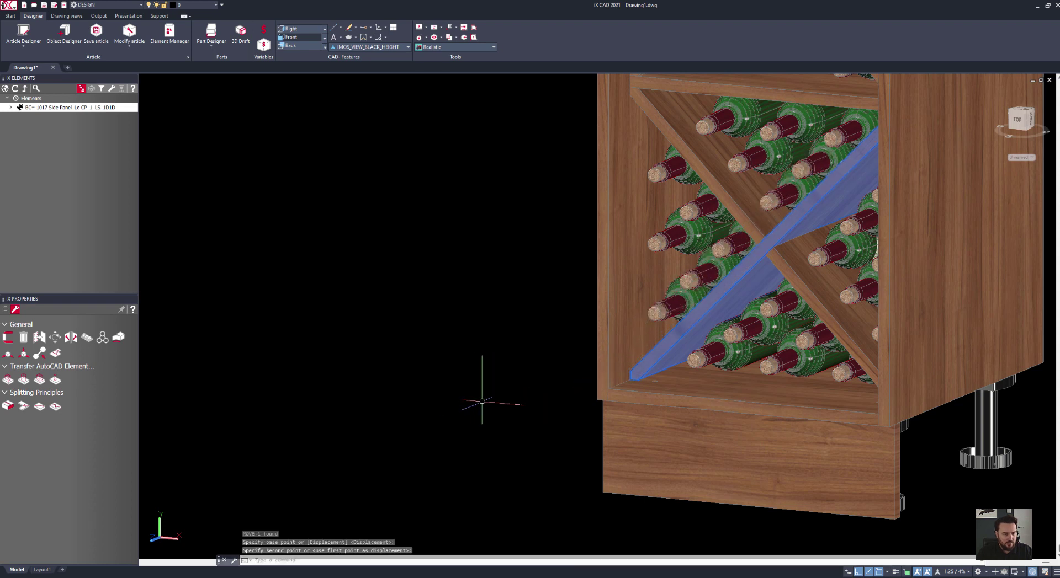
- Move the selected diagonal panel out through the cabinet's open front along the Z axis and inspect it from several angles
click(677, 335)
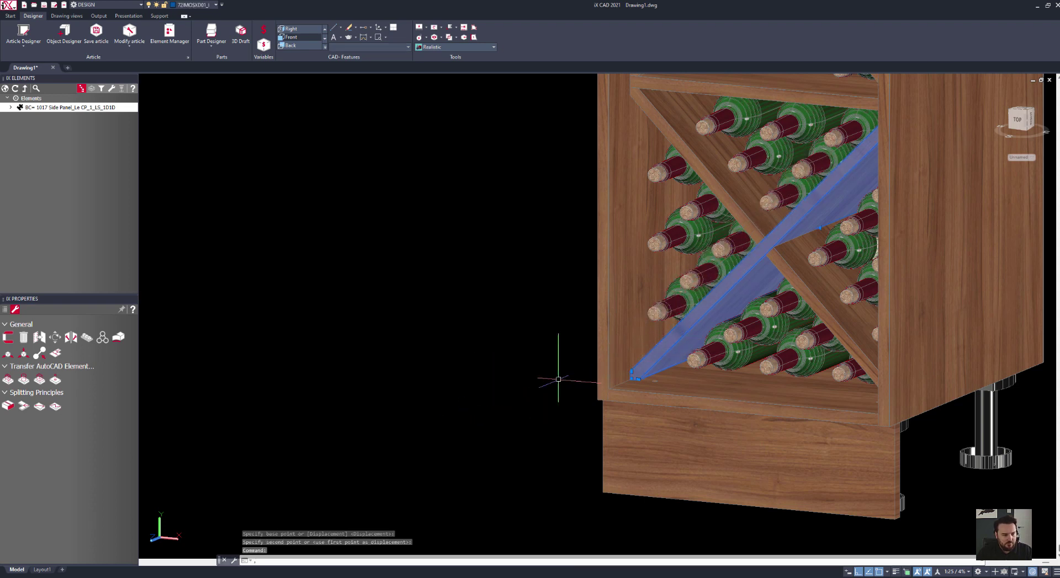
text(m)
key(Return)
click(548, 373)
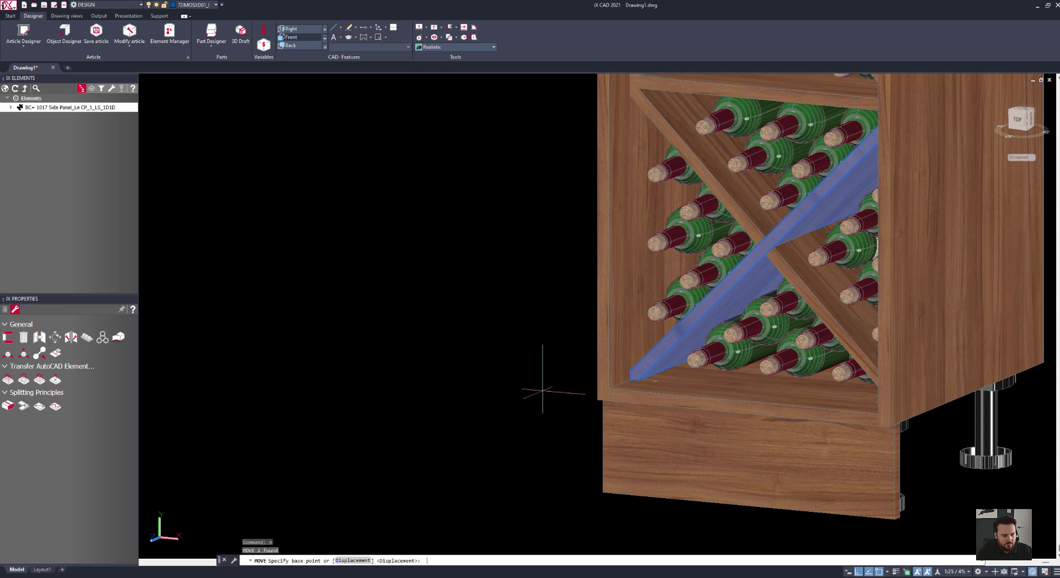
click(393, 440)
shift+middle_drag(646, 390, 617, 372)
scroll(616, 371, up, 1)
scroll(506, 409, down, 5)
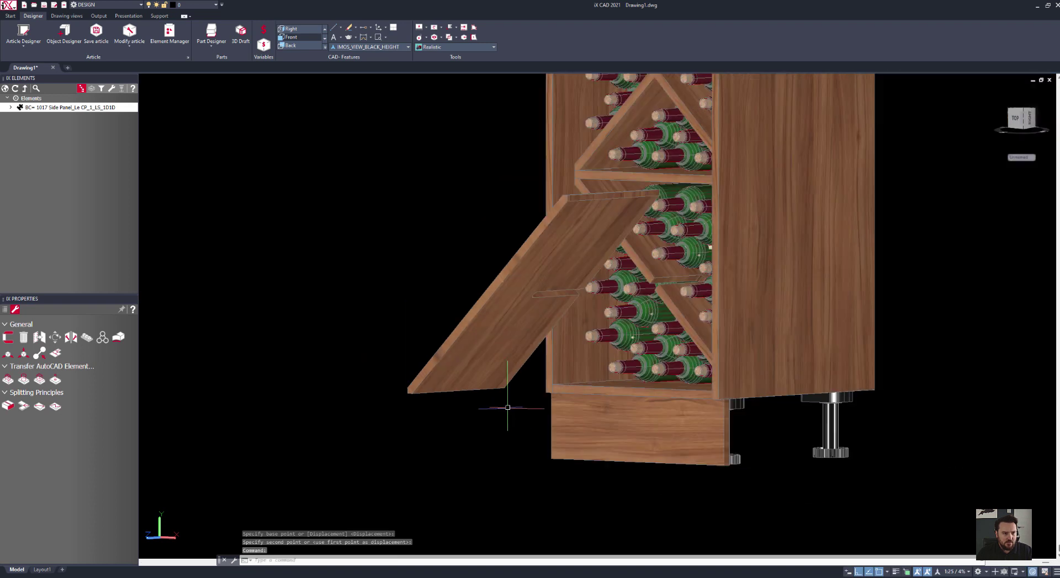
shift+middle_drag(506, 413, 528, 442)
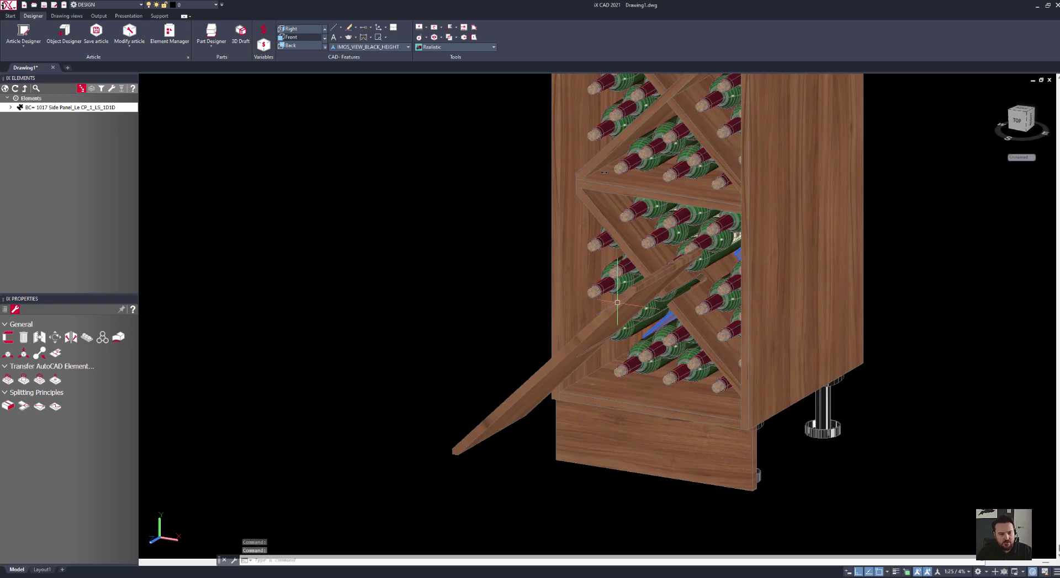
scroll(617, 296, down, 2)
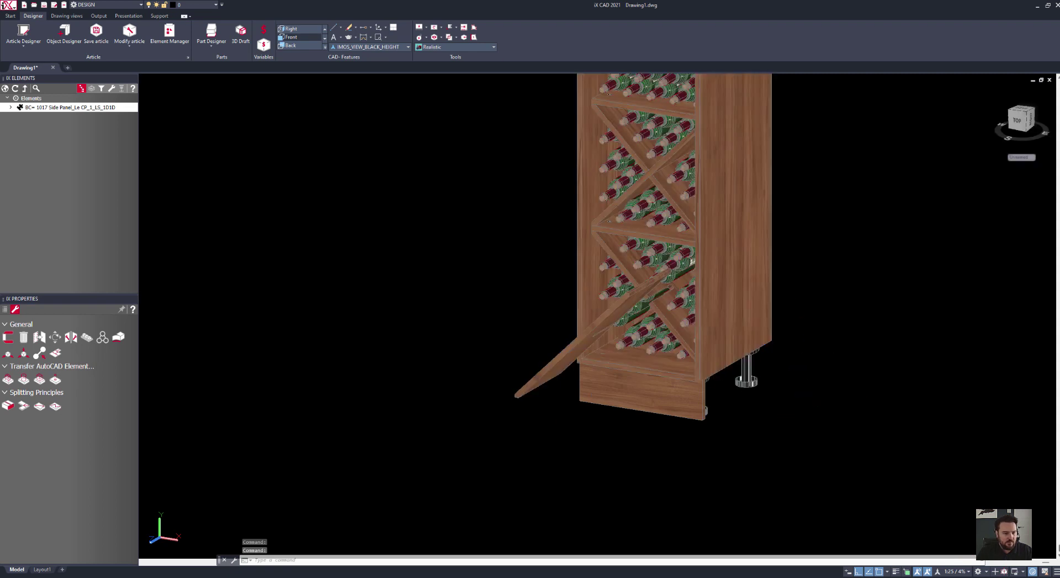
- Delete the whole wine cabinet so the drawing is empty
key(ctrl+a)
key(Delete)
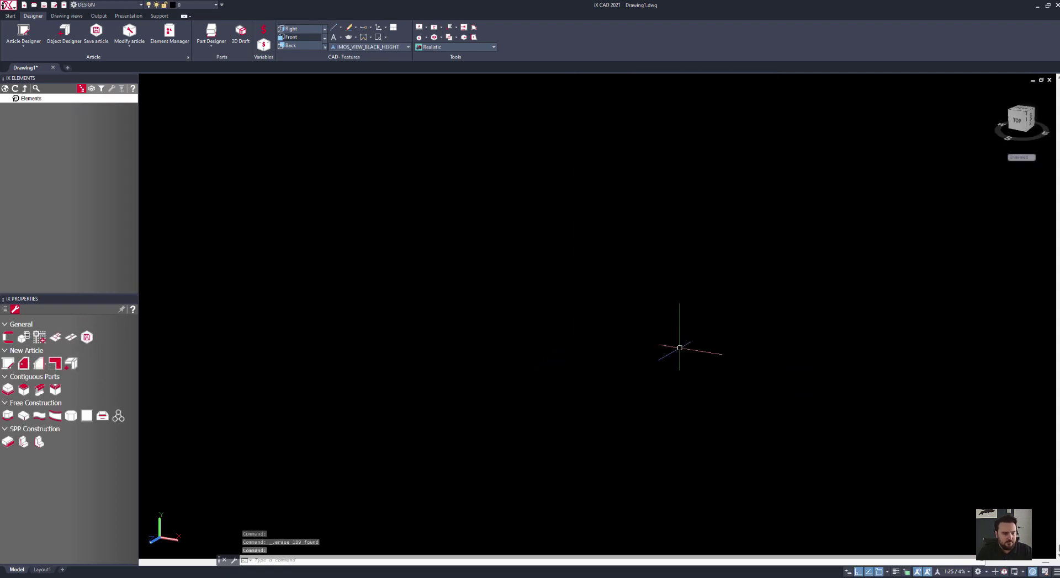
middle_drag(575, 328, 729, 380)
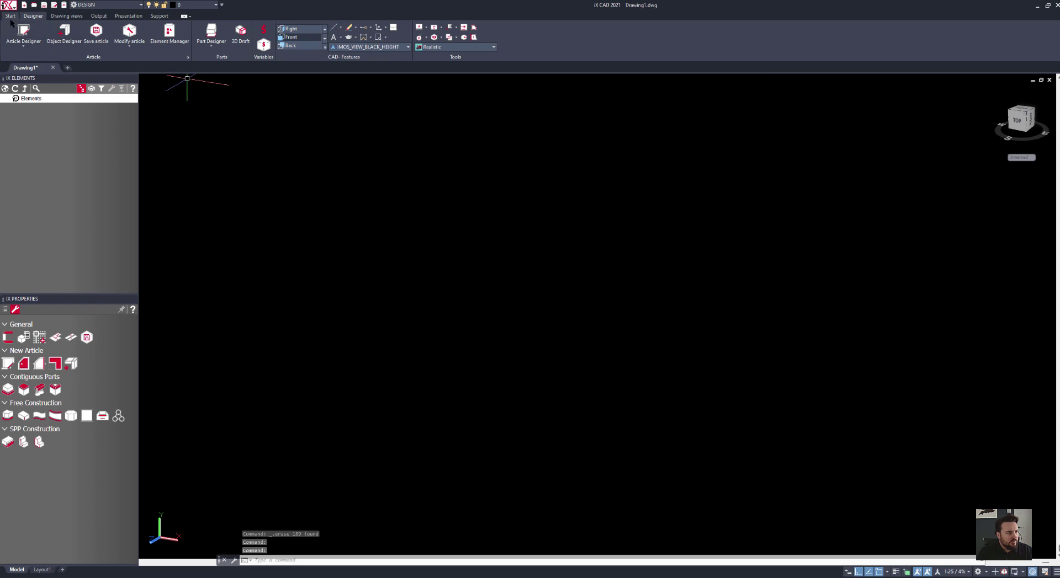
- Create a new Article Designer article 500 mm high, wide and deep and place it in the empty drawing
click(26, 33)
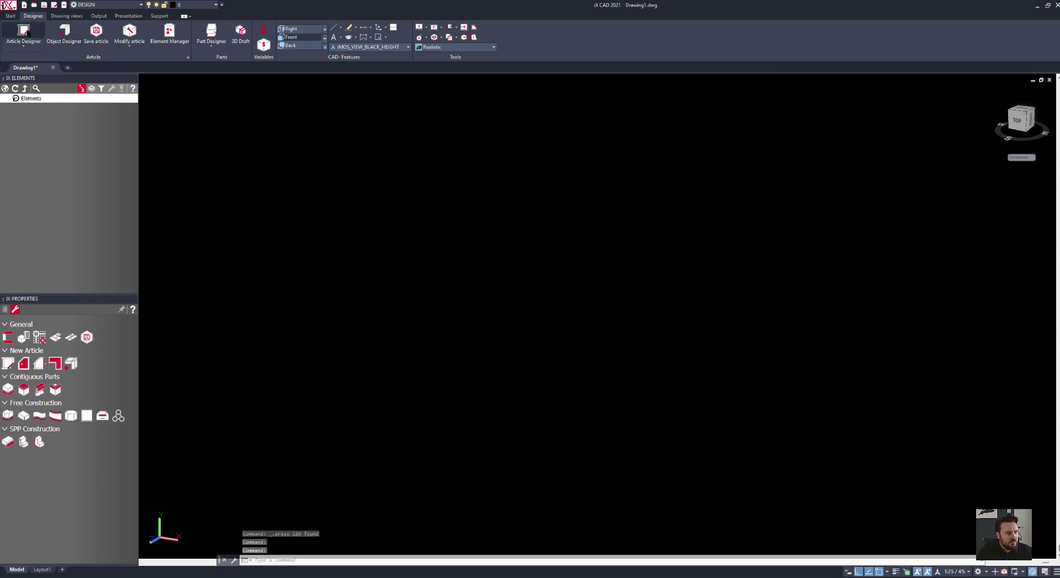
scroll(566, 406, up, 3)
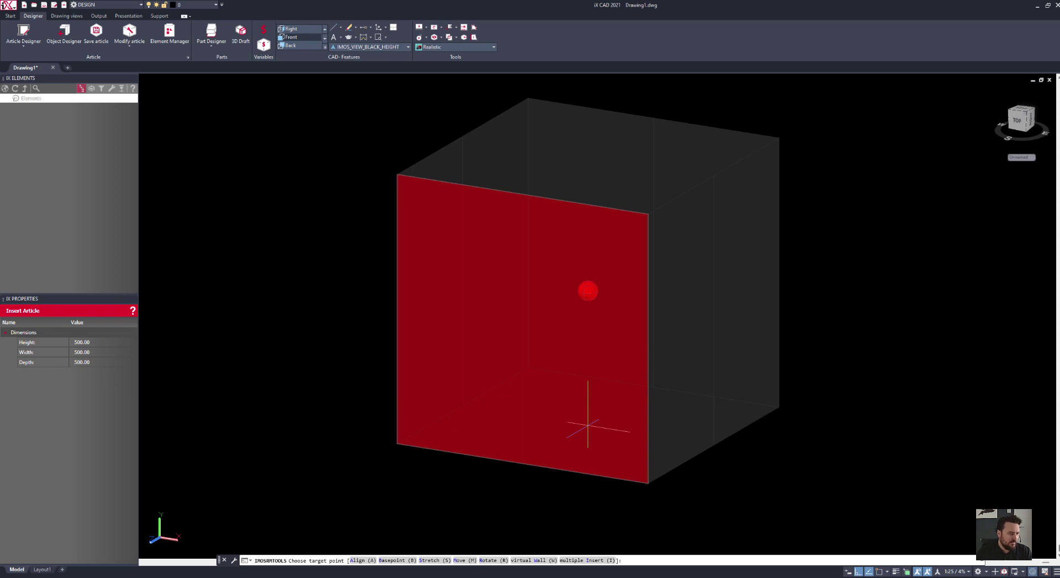
click(588, 426)
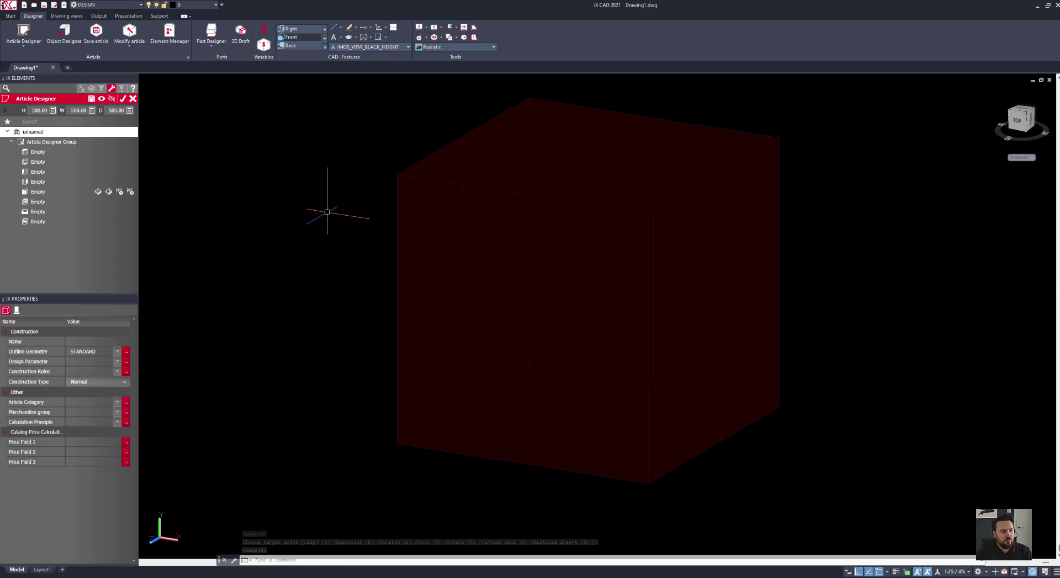
- Fill the article with a top shelf, a bottom shelf and left and right side panels, and generate the carcass
click(26, 151)
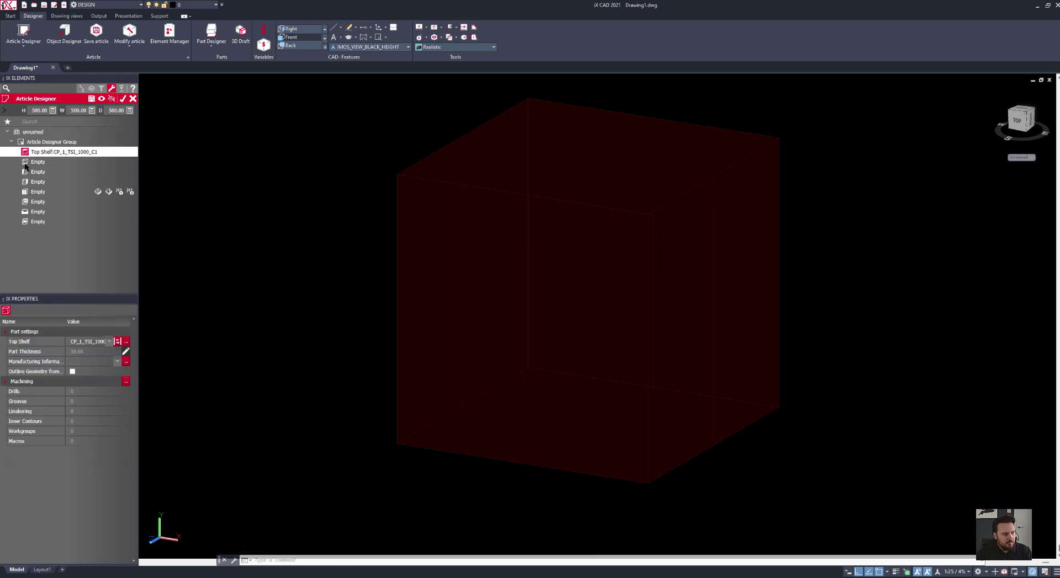
click(27, 161)
click(27, 172)
click(27, 182)
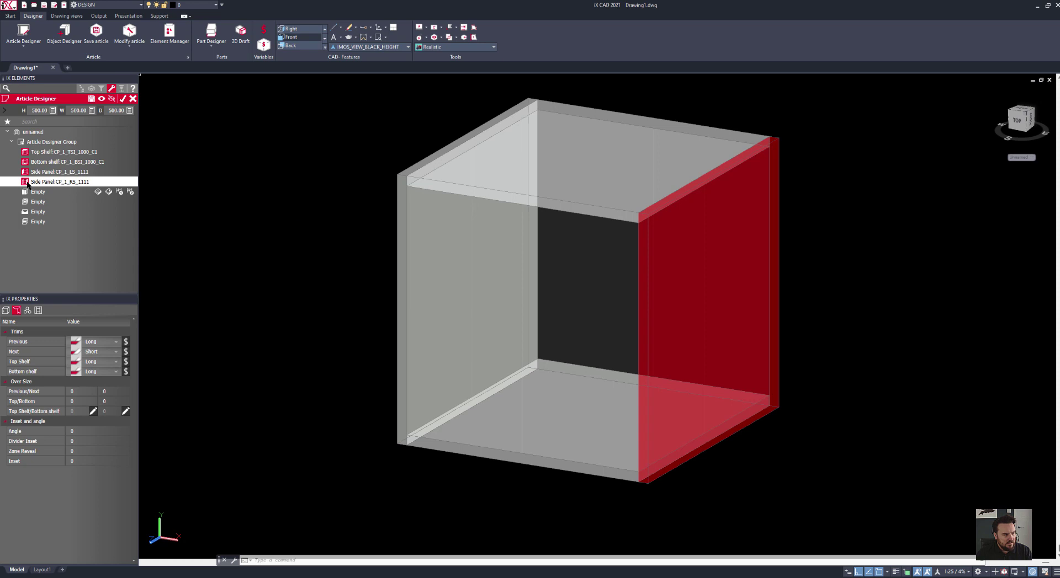
click(123, 98)
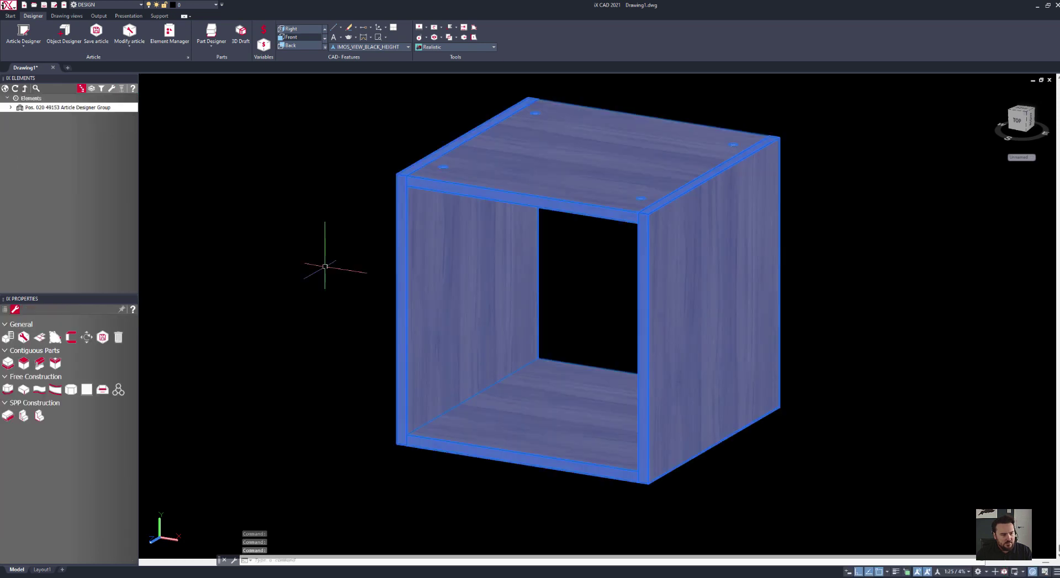
- Reopen the finished carcass for editing with Modify article
mouse_move(413, 461)
shift+middle_down()
mouse_move(453, 469)
mouse_move(607, 442)
mouse_move(414, 464)
shift+middle_up()
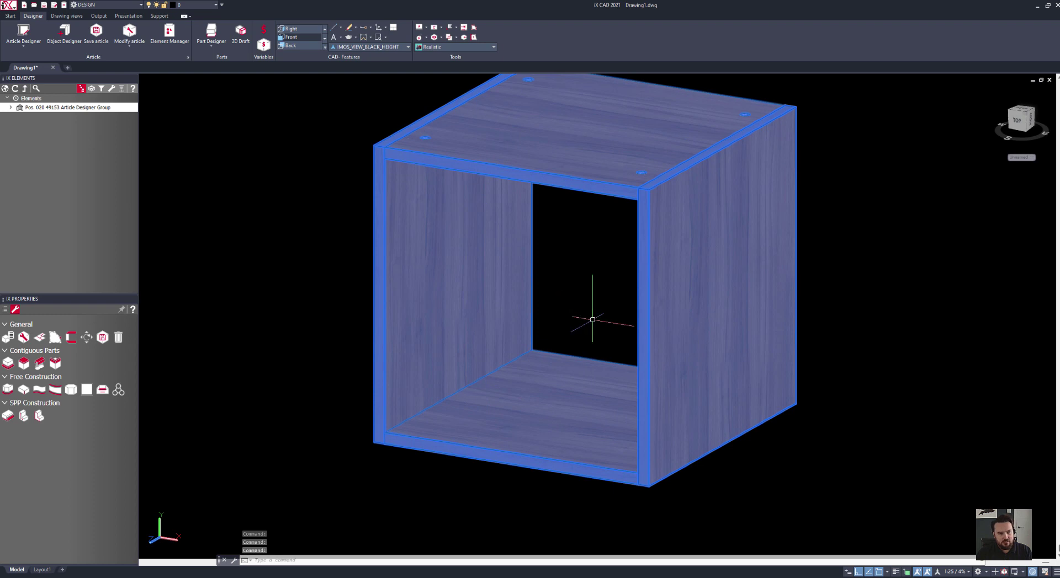
scroll(608, 208, down, 2)
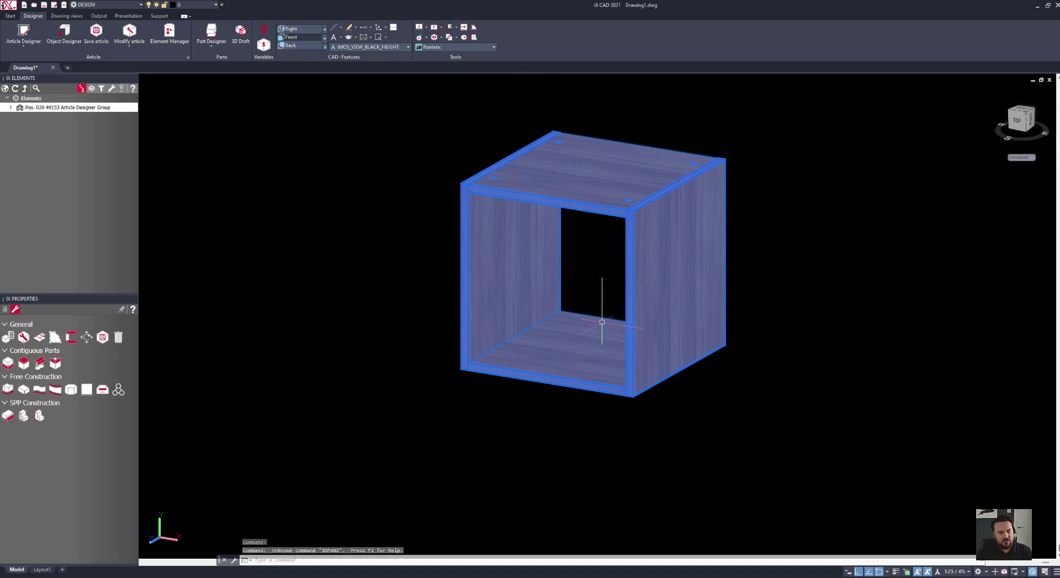
scroll(555, 292, up, 2)
middle_drag(554, 292, 547, 339)
right_click(548, 97)
click(580, 123)
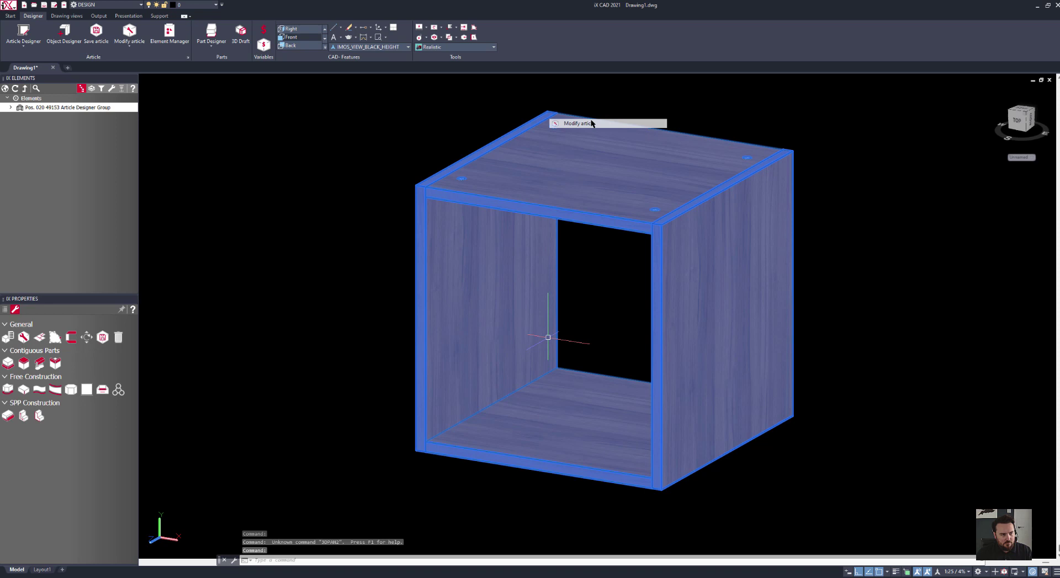
click(583, 168)
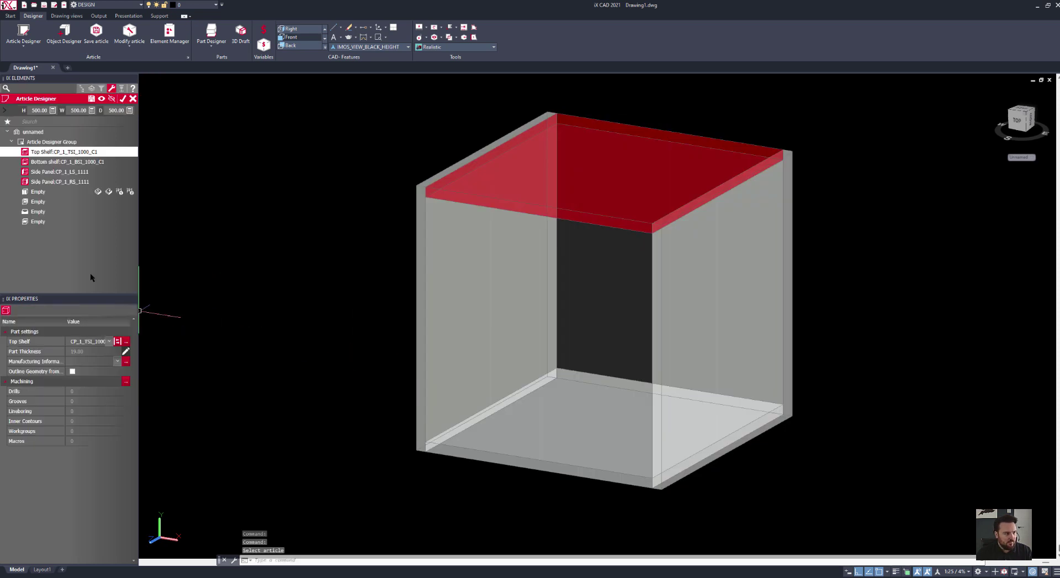
- Divide the carcass interior as an independent division with 2 zones
click(36, 222)
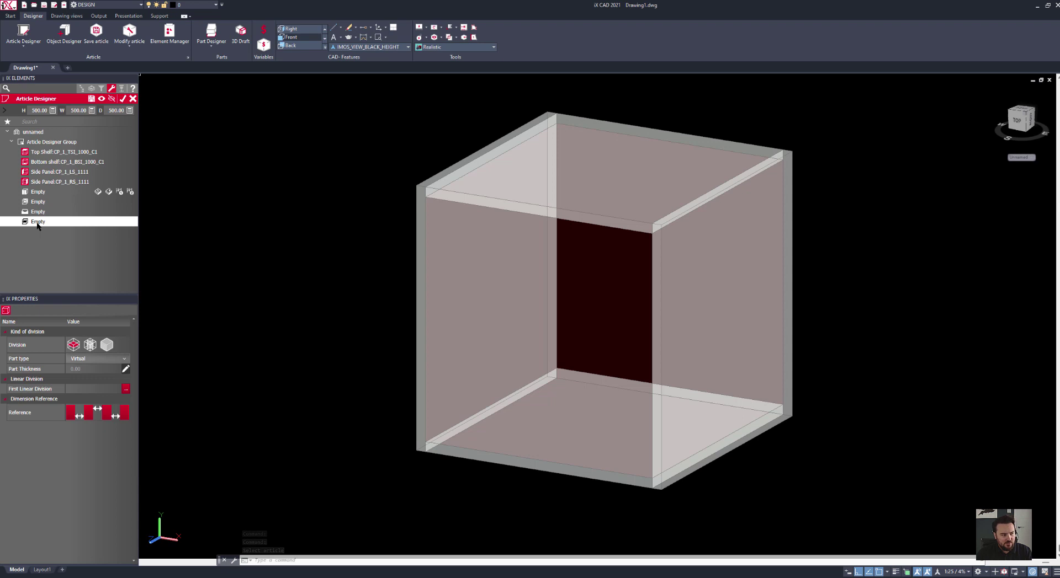
click(107, 345)
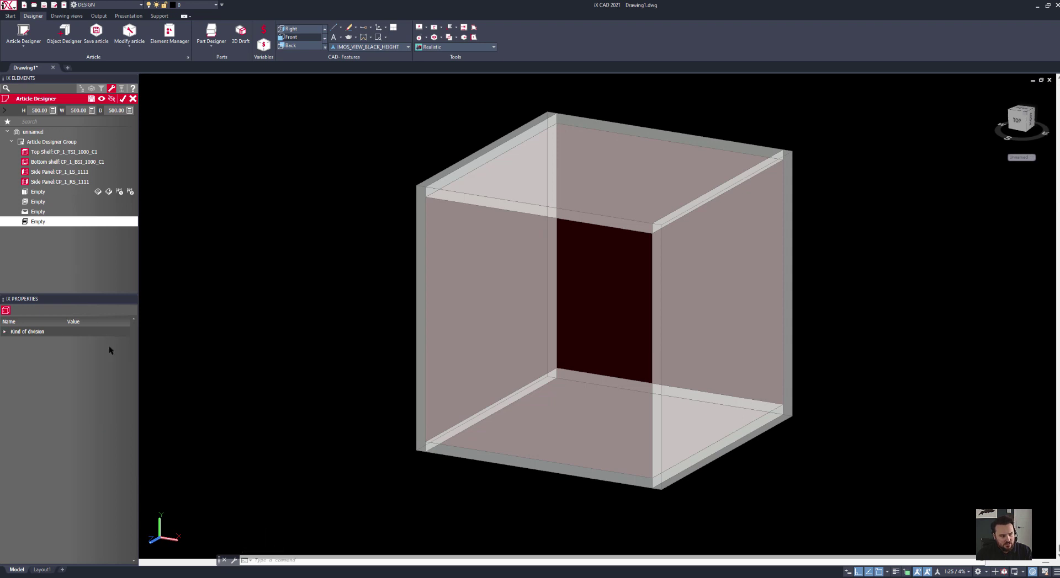
click(99, 359)
click(97, 377)
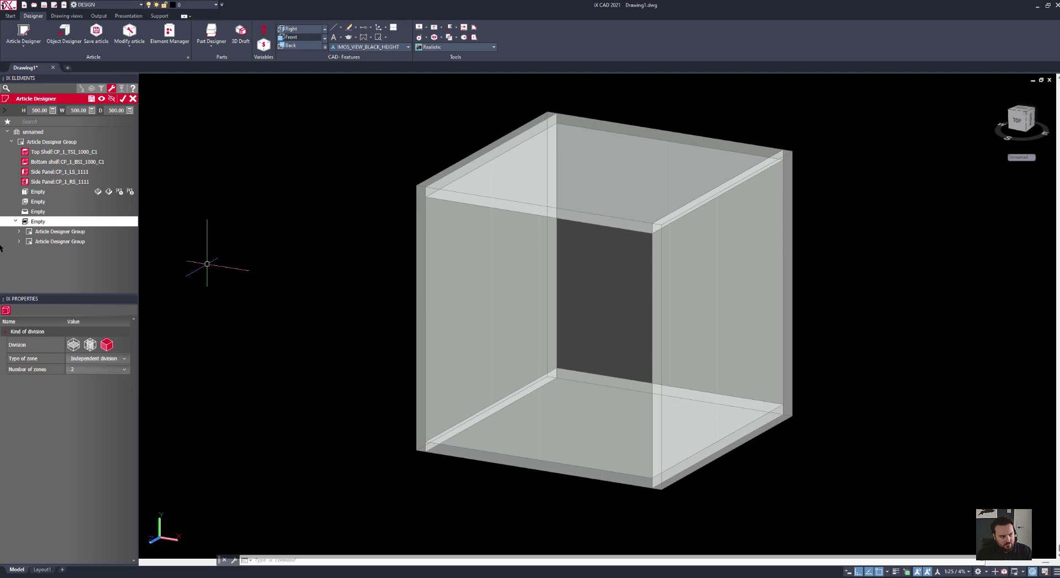
- Rename the first of the two independent zones "shelves"
click(59, 231)
click(62, 244)
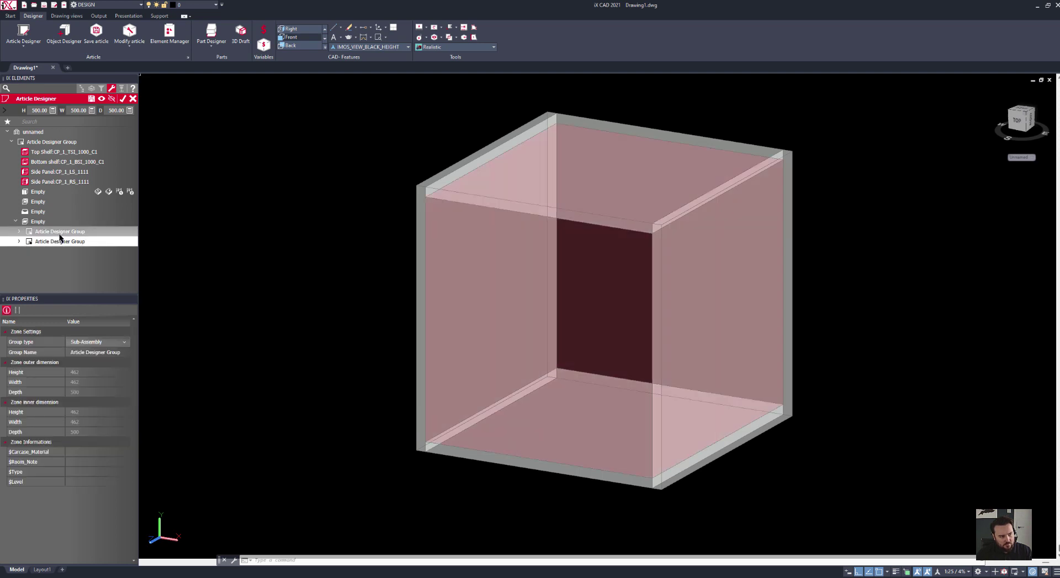
click(59, 234)
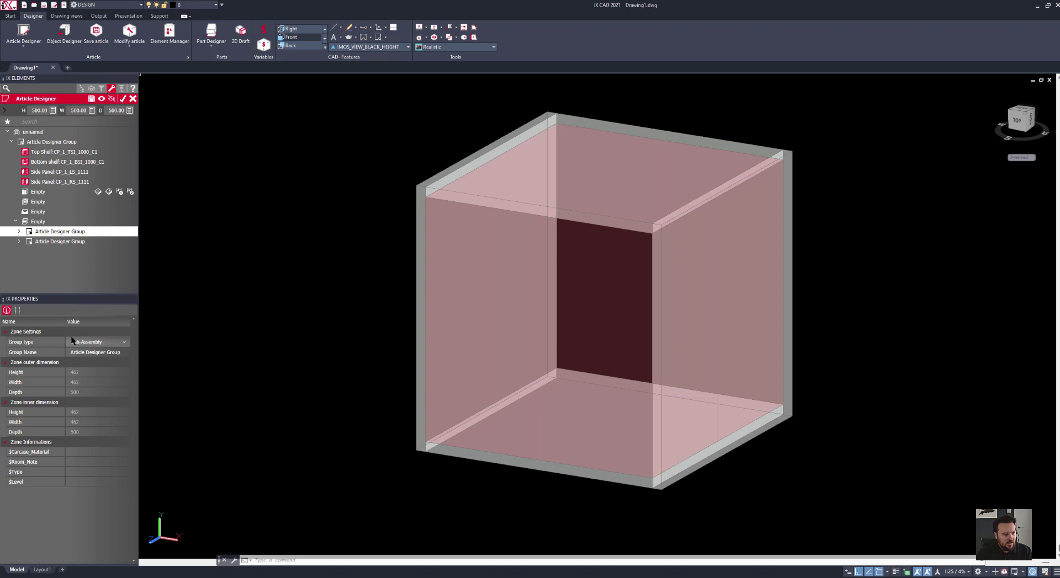
click(118, 352)
double_click(124, 353)
text(shelves)
- Add a left side panel, CP_1_LS_1111, to the "shelves" zone
click(19, 232)
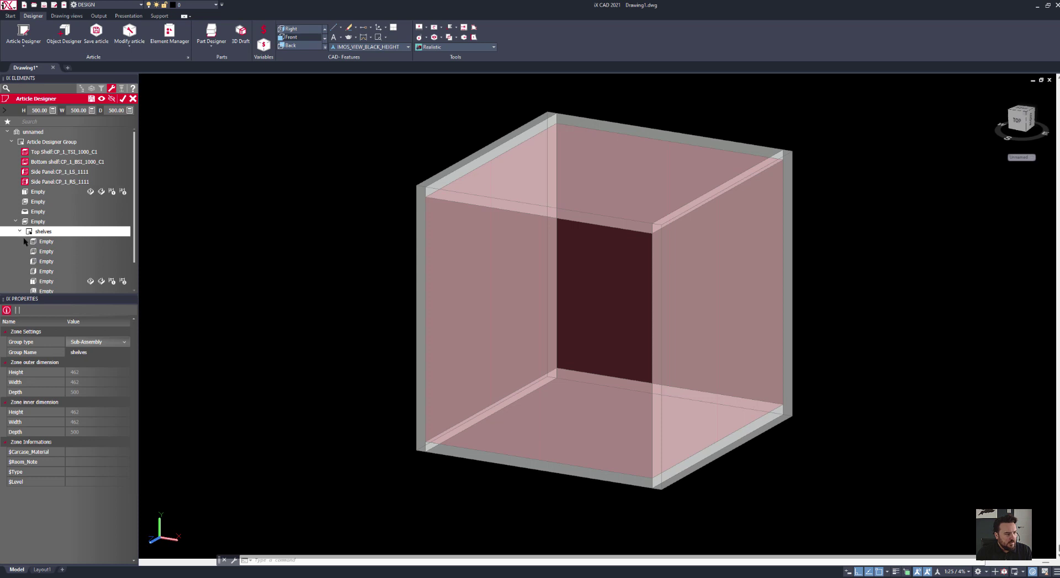
click(32, 262)
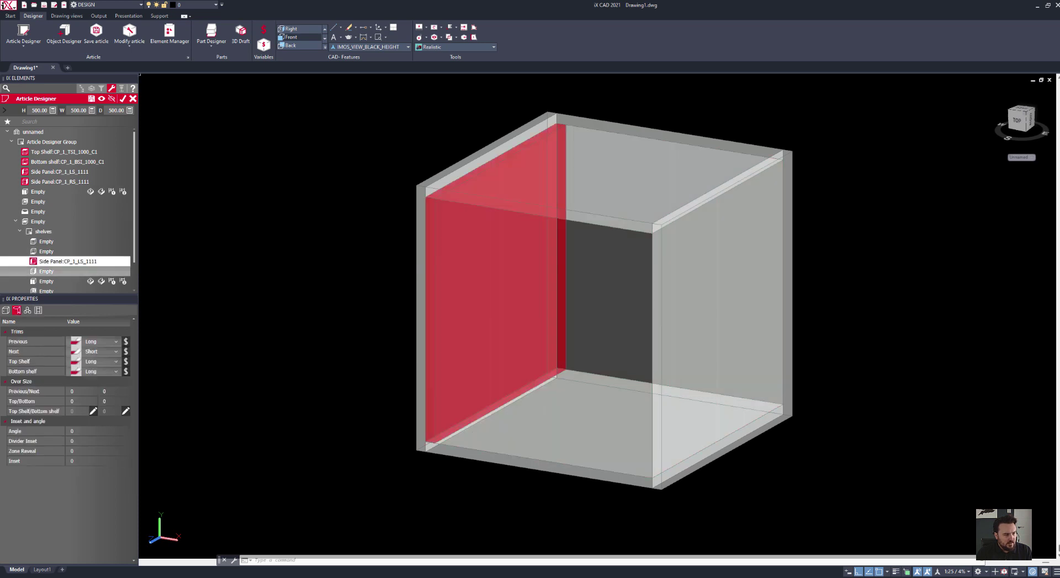
shift+middle_drag(475, 390, 497, 366)
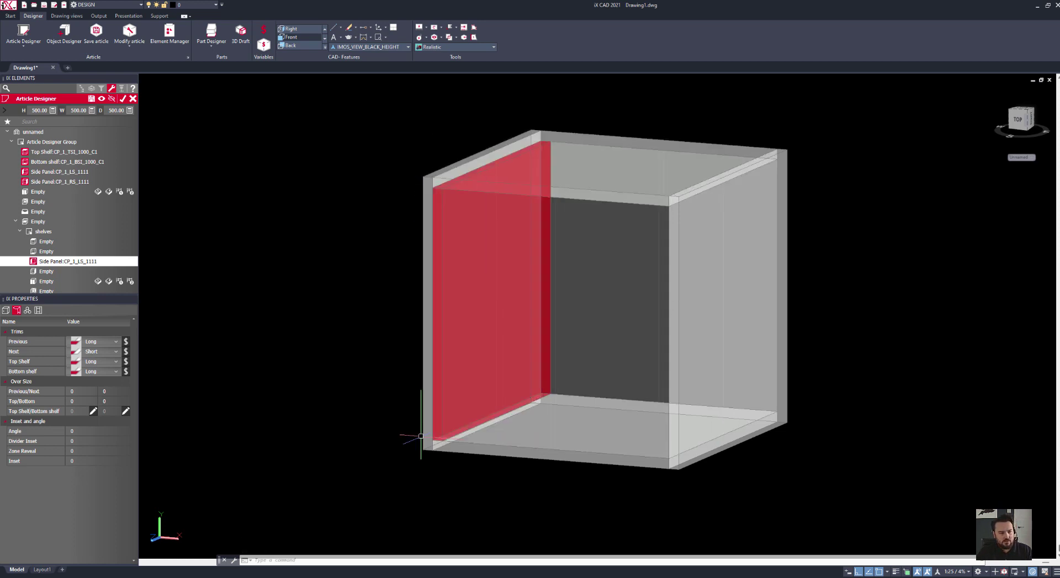
- Set the angle of the side panel in the "shelves" zone to -45 and its inset to -9.5
shift+middle_drag(473, 425, 500, 466)
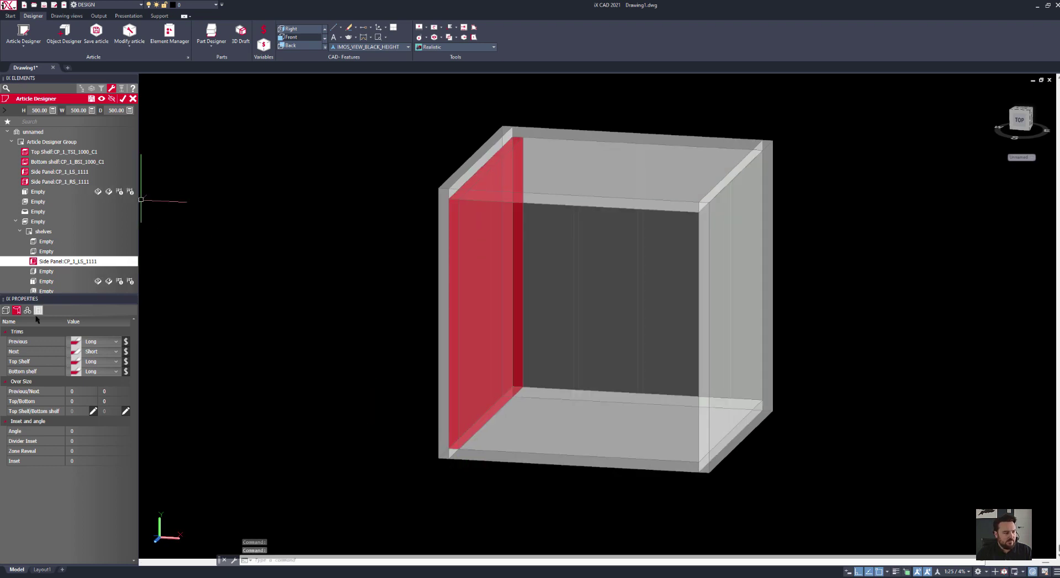
click(67, 433)
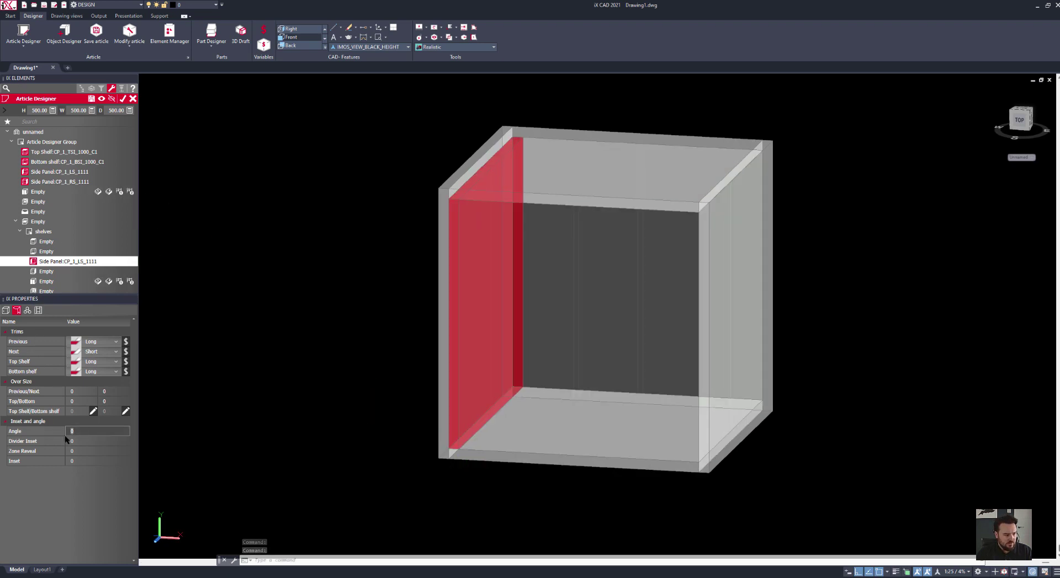
text(-45)
key(Return)
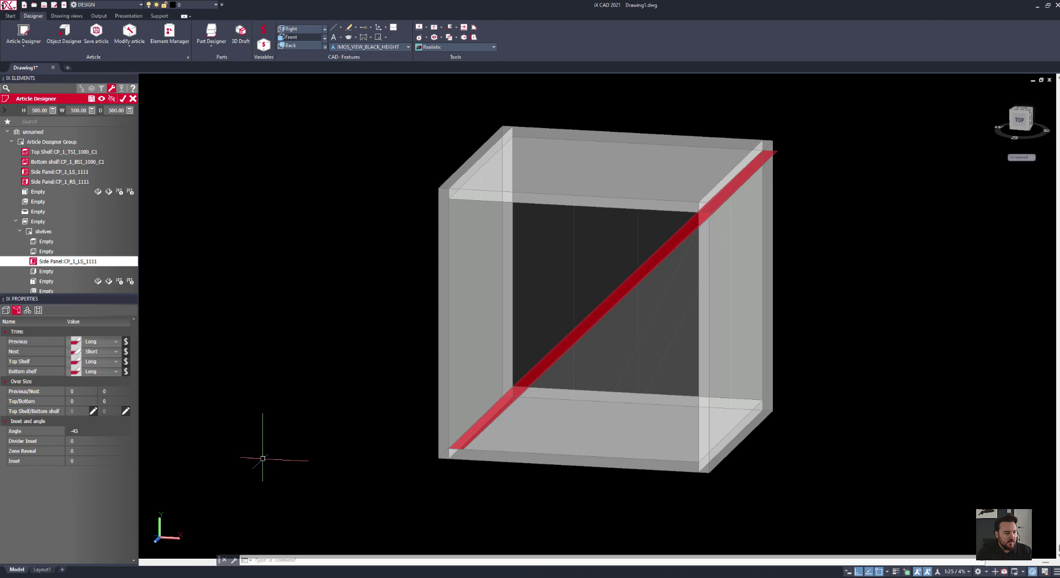
click(77, 462)
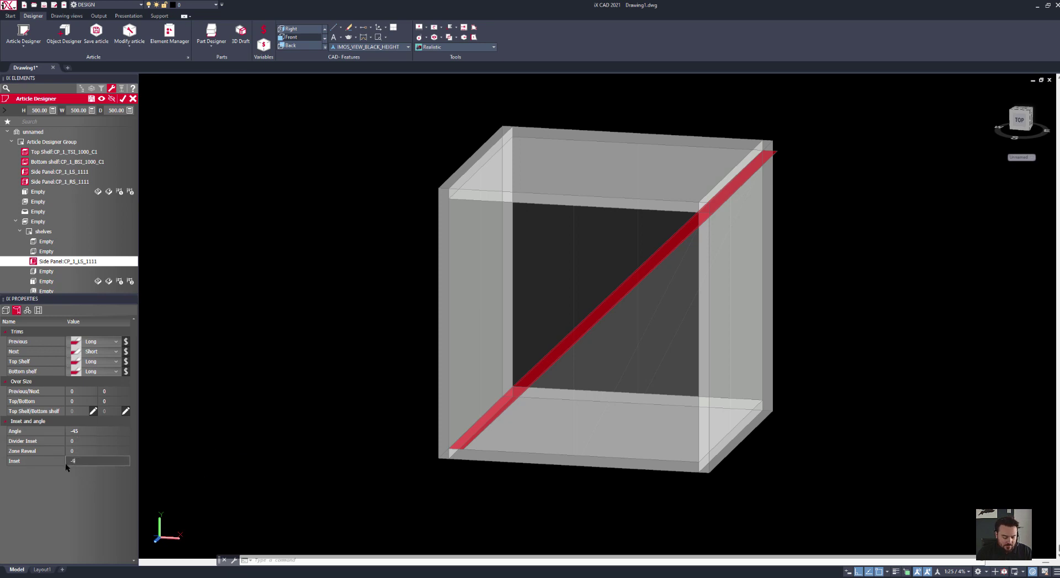
key(Return)
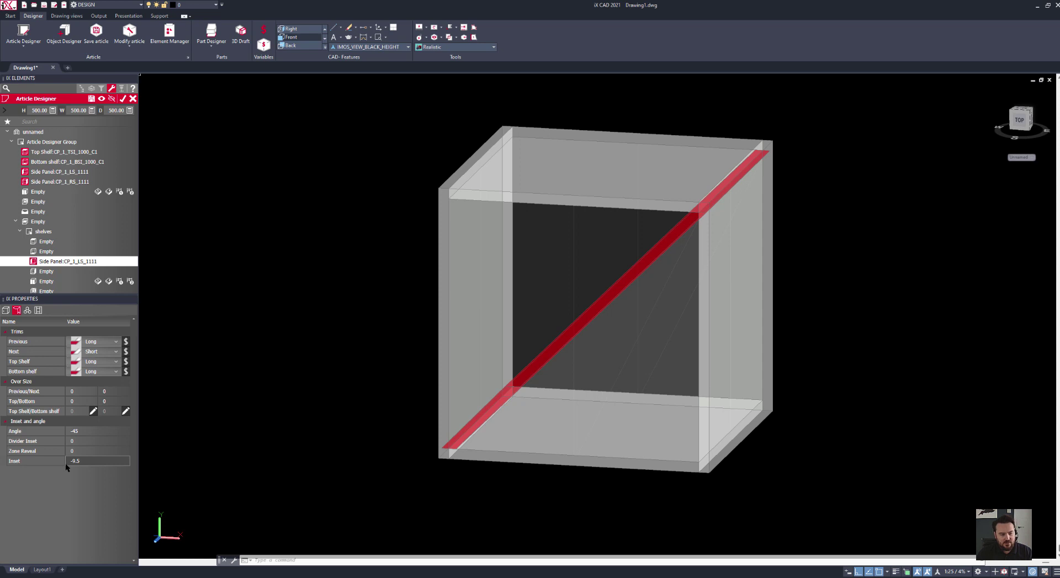
- Change the diagonal panel's construction principle to CP_1_LS_1D1D
click(1020, 120)
scroll(747, 170, up, 6)
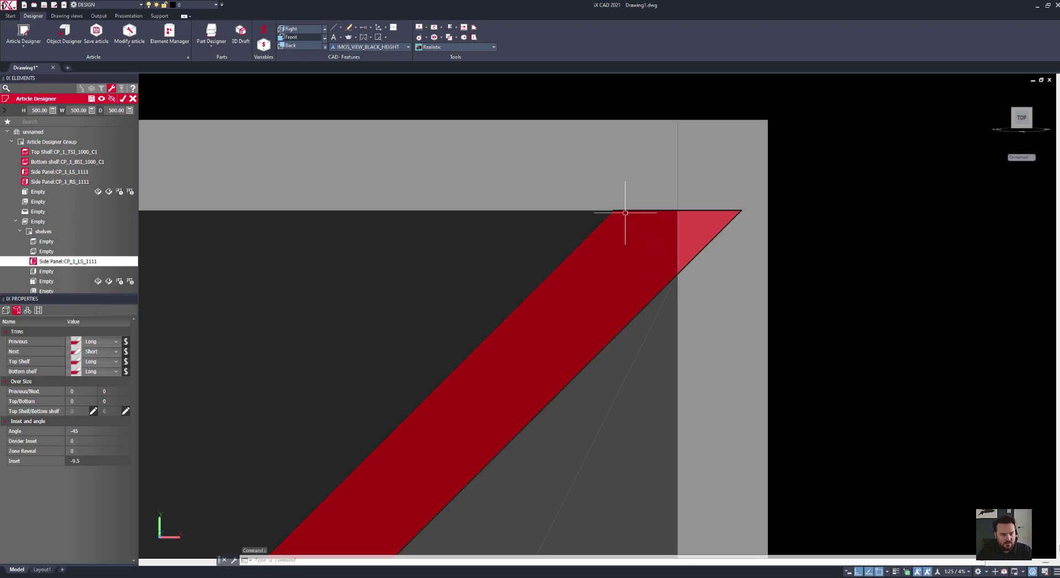
scroll(667, 266, up, 2)
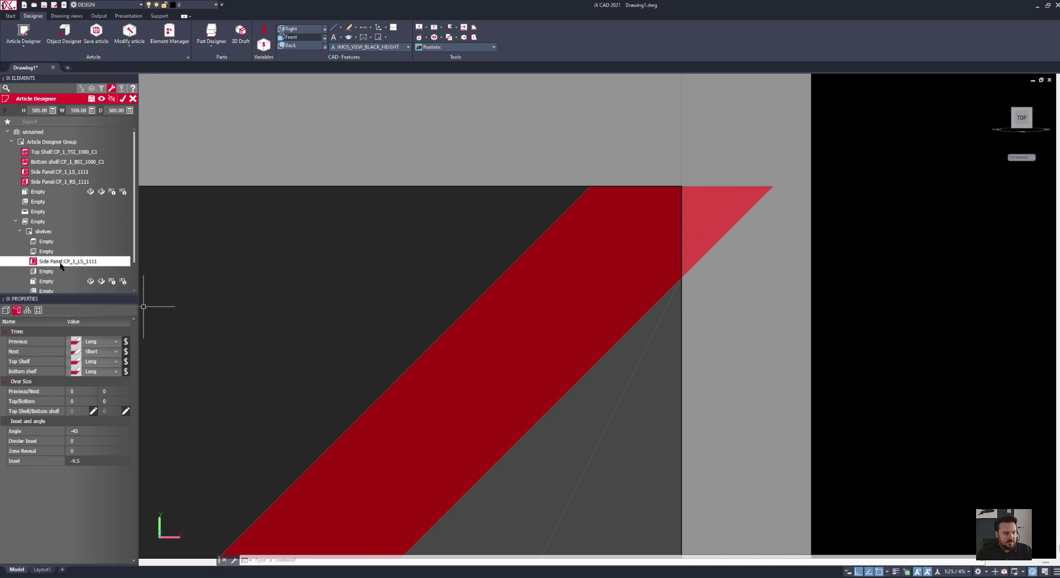
click(6, 311)
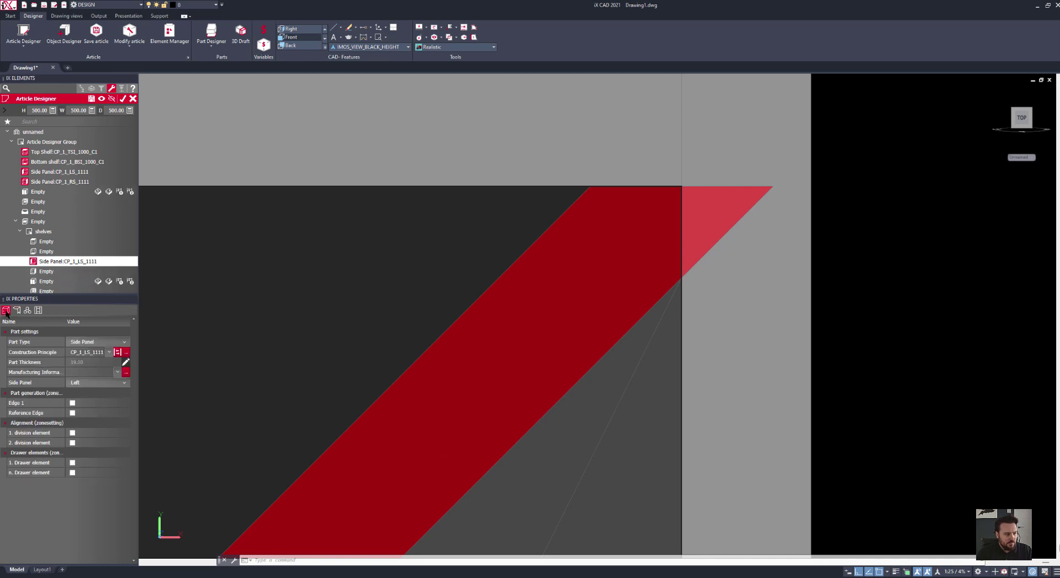
click(108, 353)
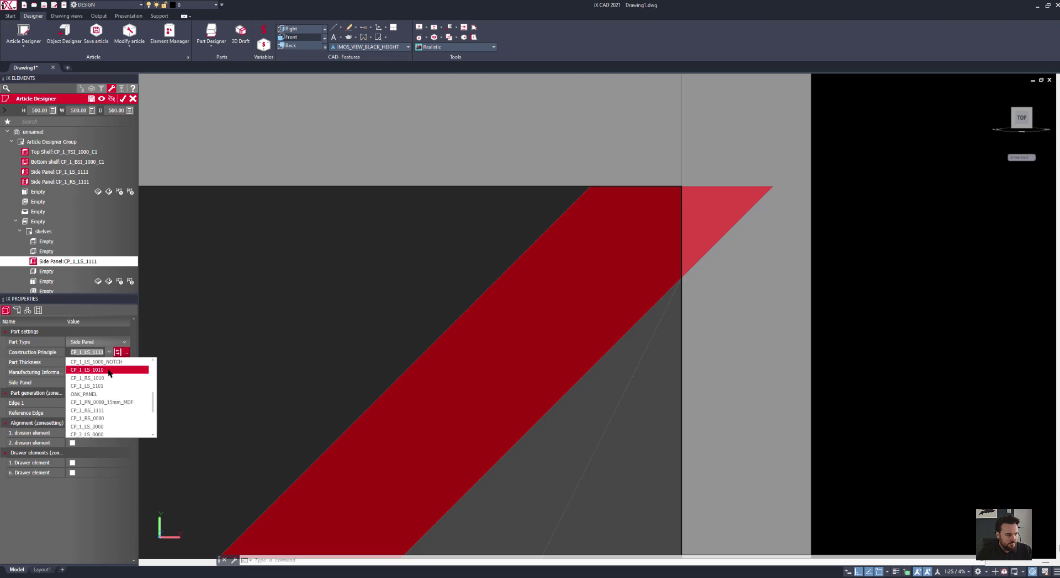
click(111, 370)
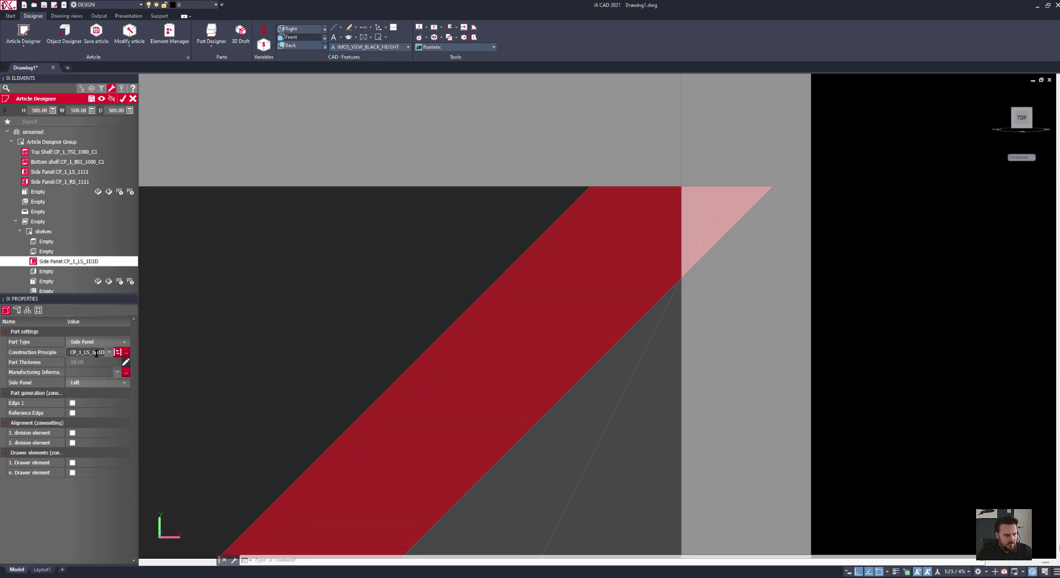
- Open the part definition PD_1_LS_1D1D of the diagonal panel's construction principle and examine its edge profiles and trims
click(127, 353)
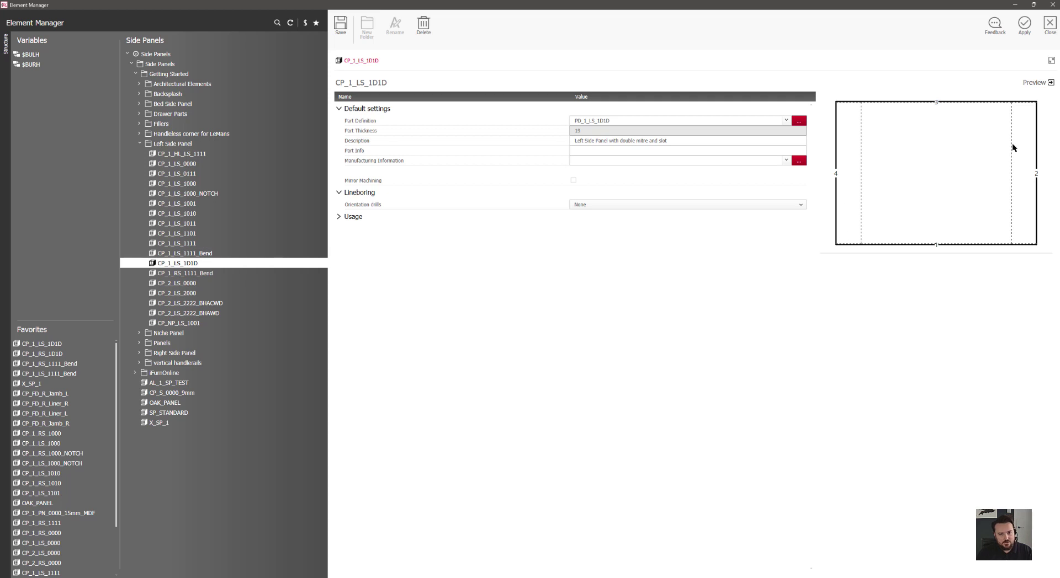
click(798, 121)
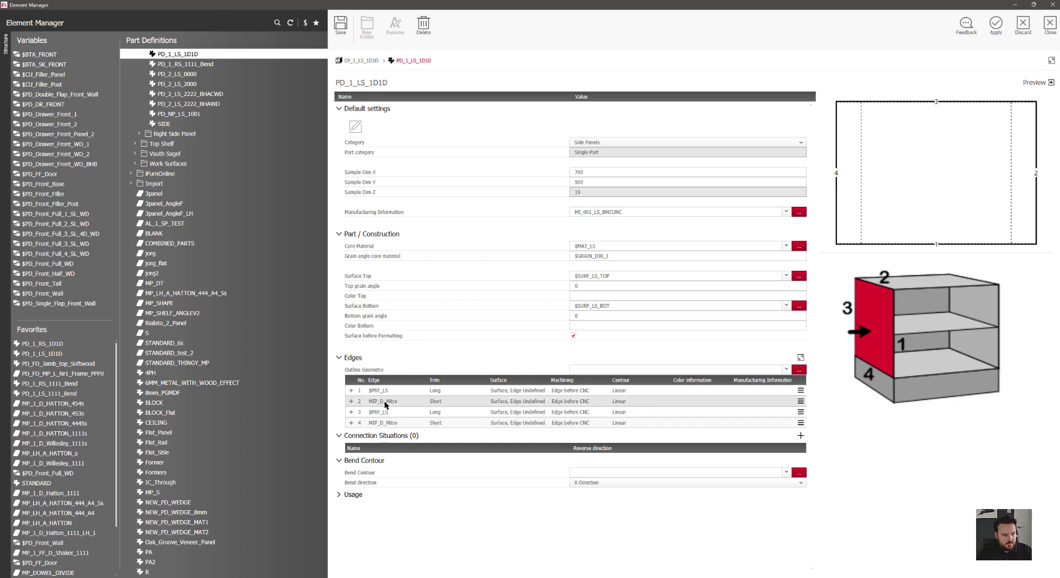
click(390, 403)
click(421, 402)
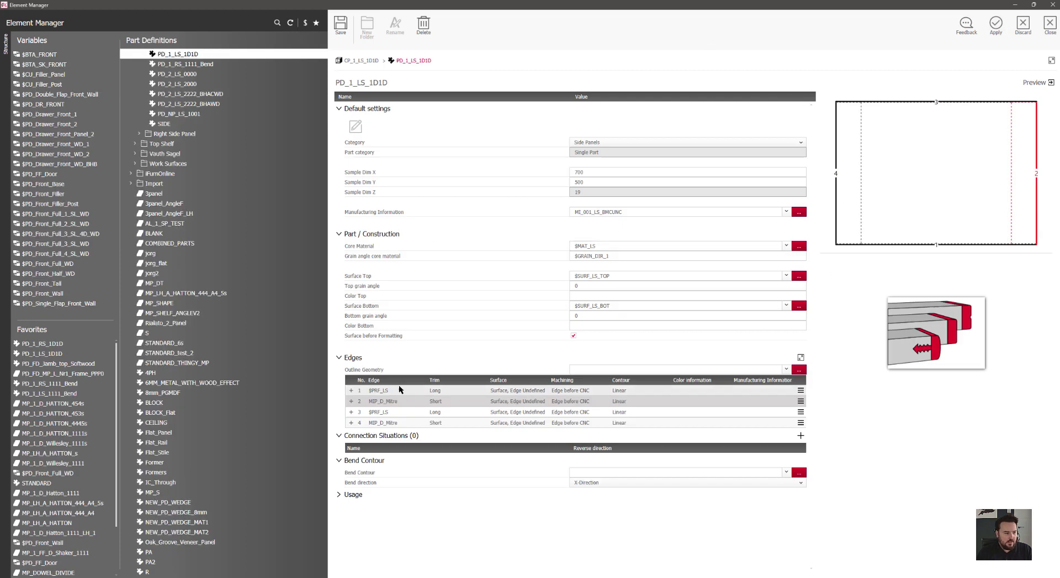
- Examine the groove machining in part definition PD_1_LS_1D1D, and apply the definition and construction principle to return to the article
click(355, 127)
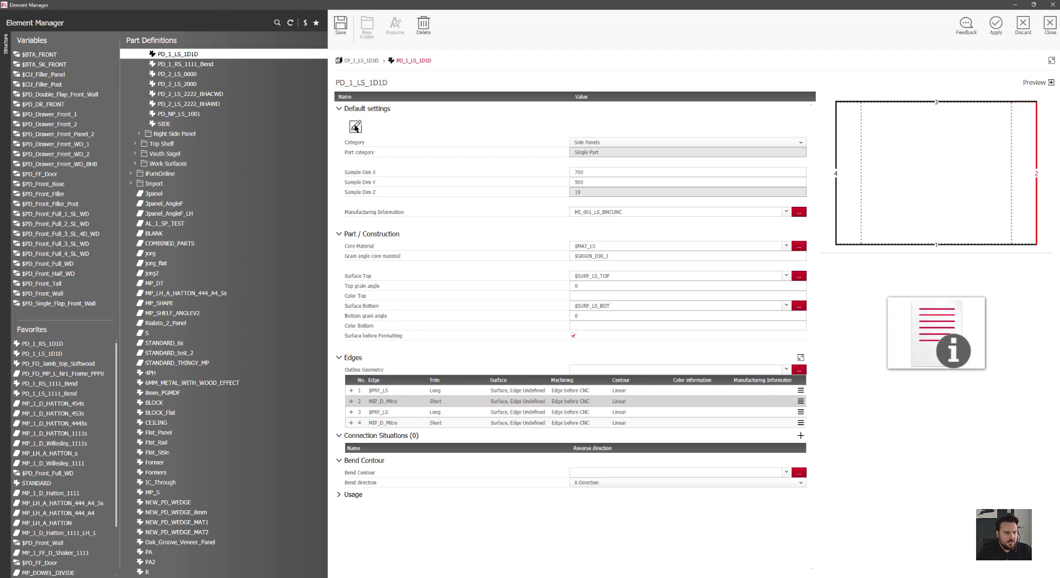
click(577, 307)
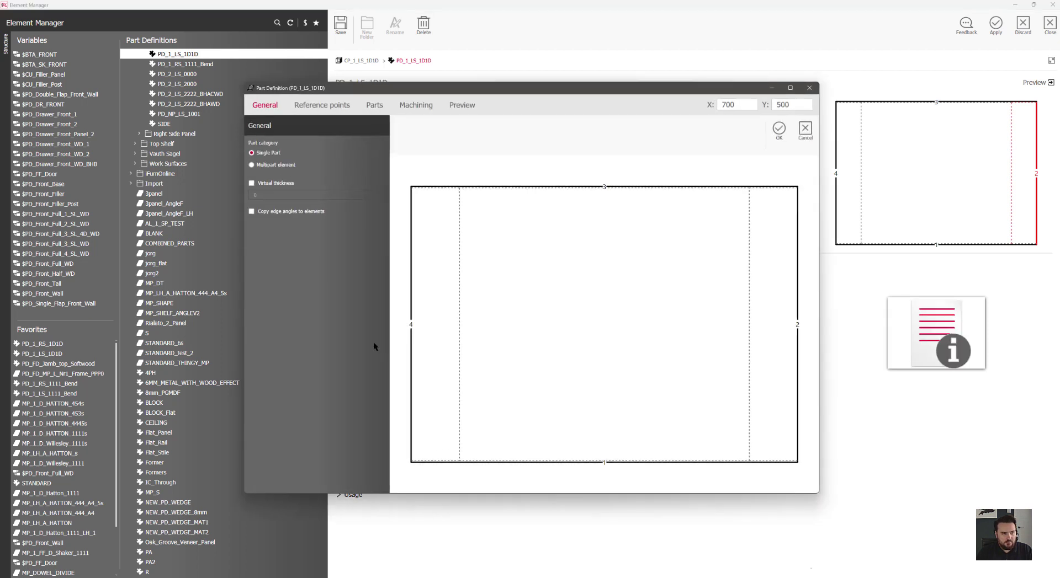
click(416, 105)
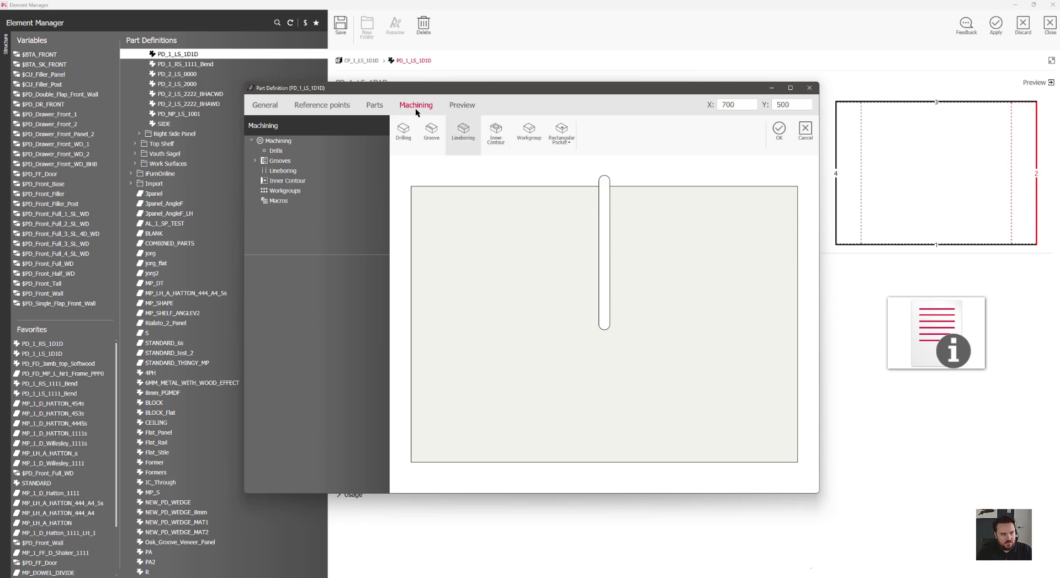
click(255, 160)
click(260, 171)
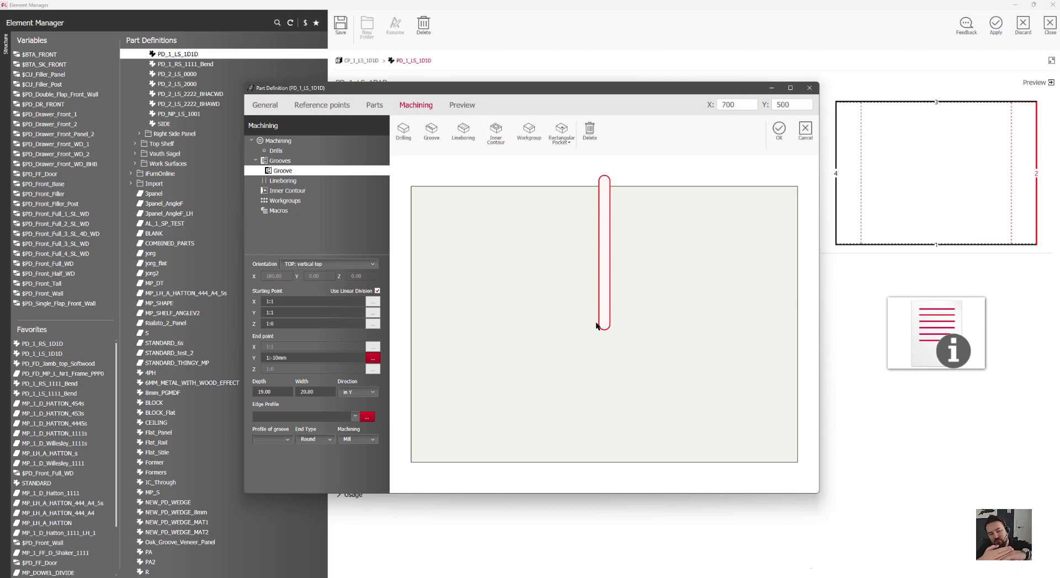
click(778, 130)
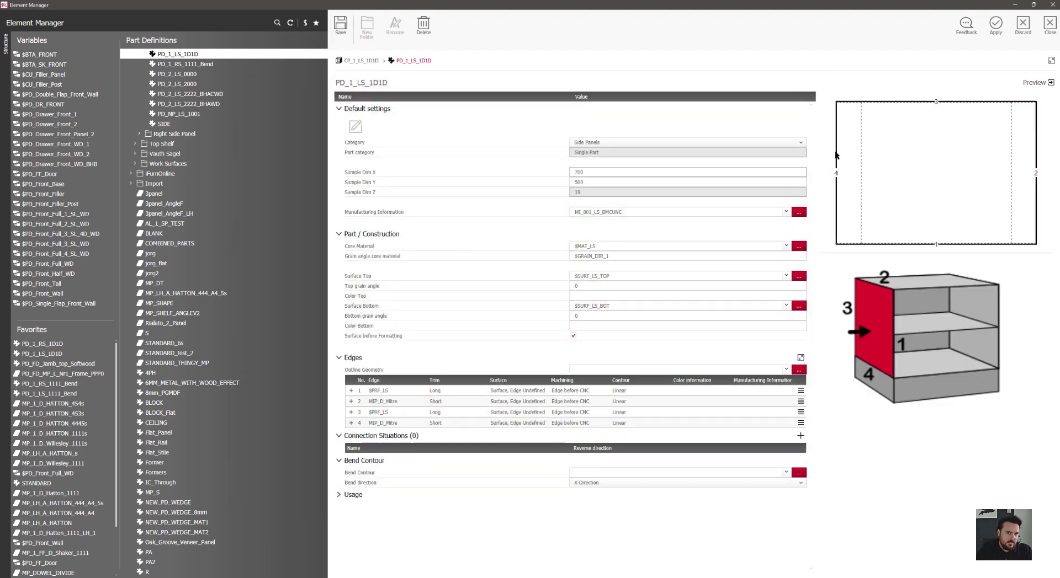
click(995, 25)
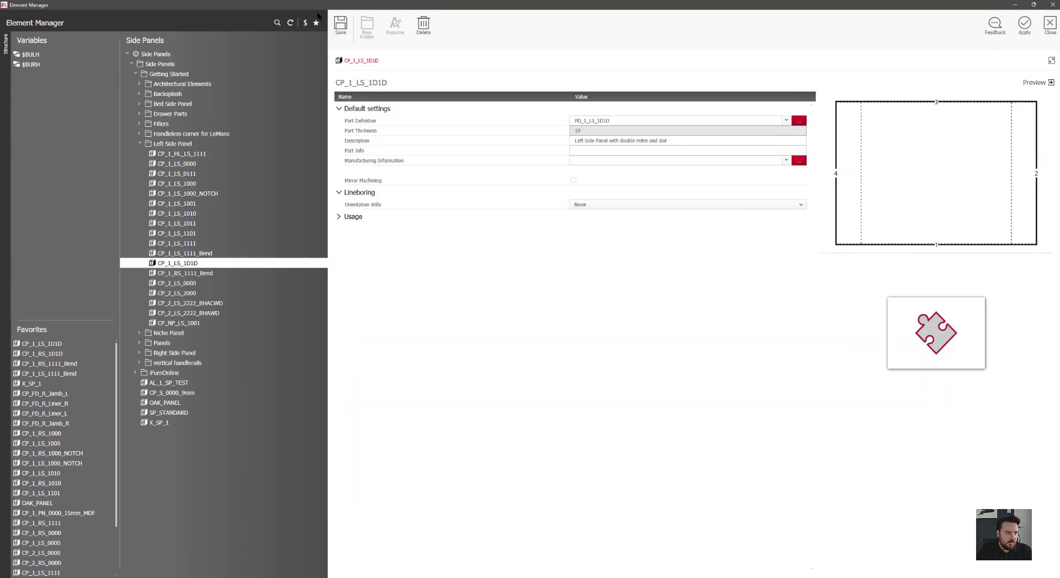
click(1017, 27)
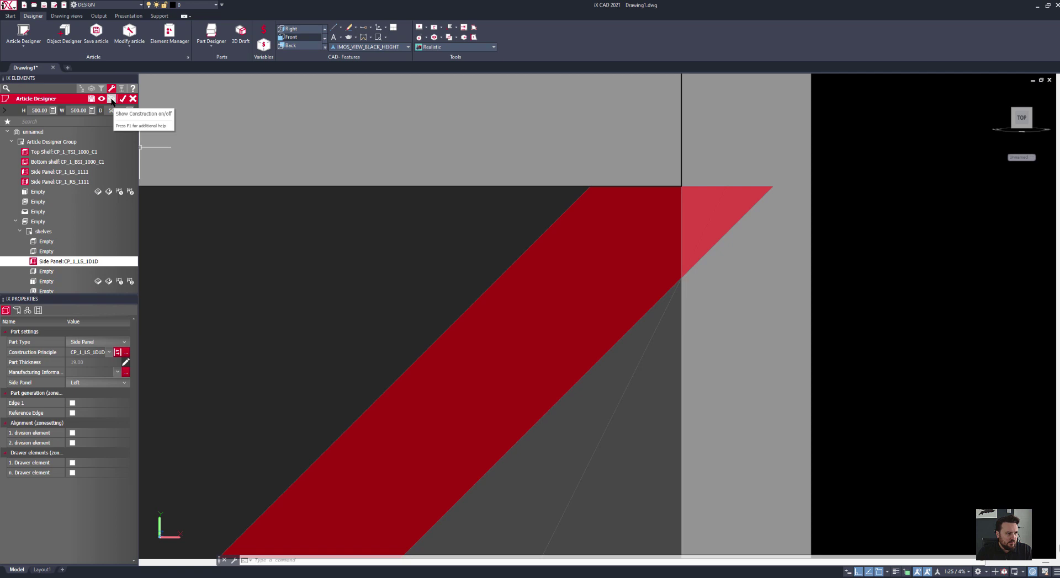
- Show the article's construction and set the diagonal panel's top shelf and bottom shelf trims to Perpendicular
click(111, 99)
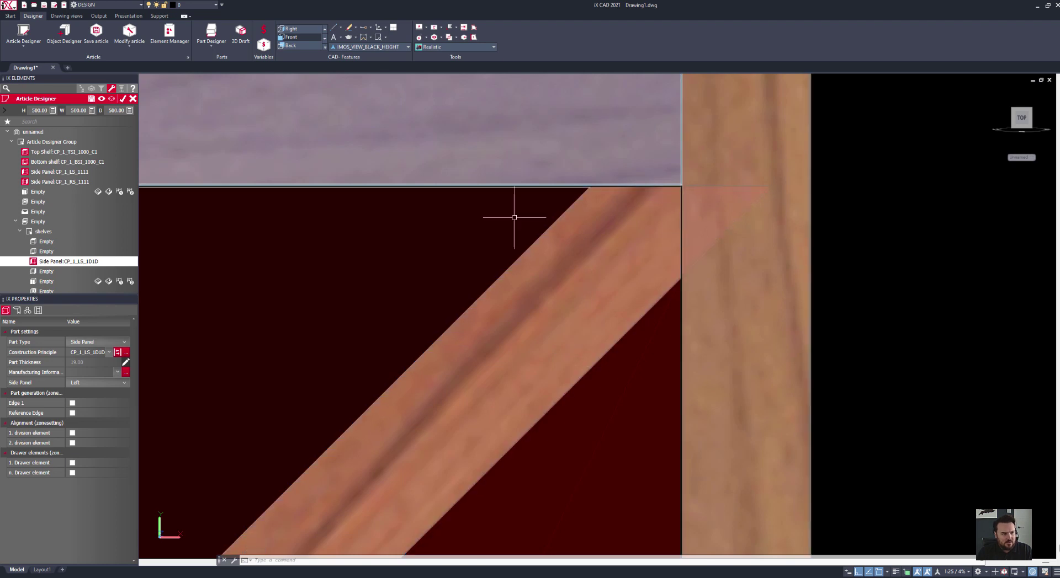
click(16, 311)
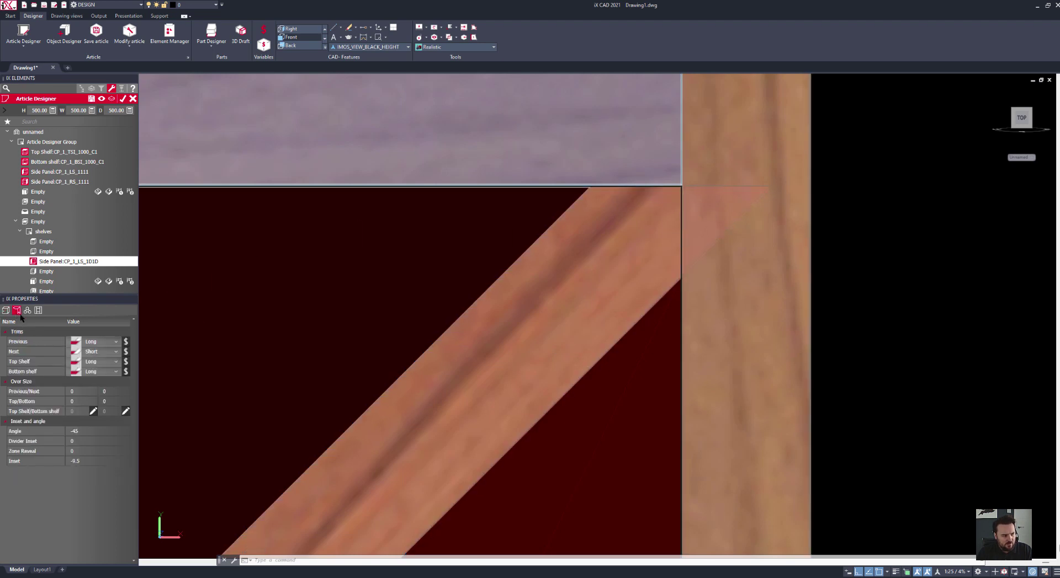
click(94, 362)
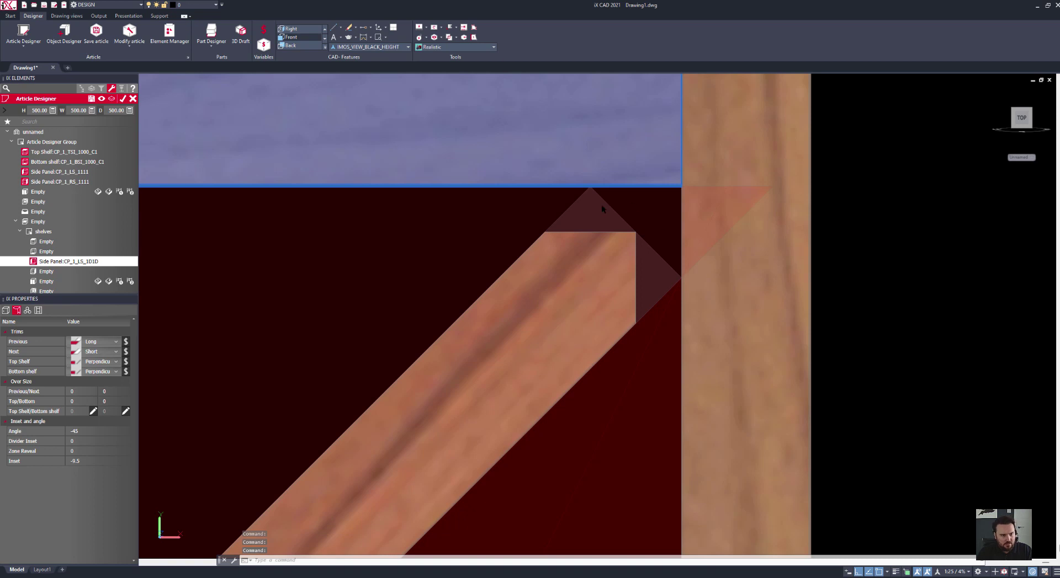
- Set the diagonal panel's top and bottom over sizes to 9.5 and -9.5
click(74, 403)
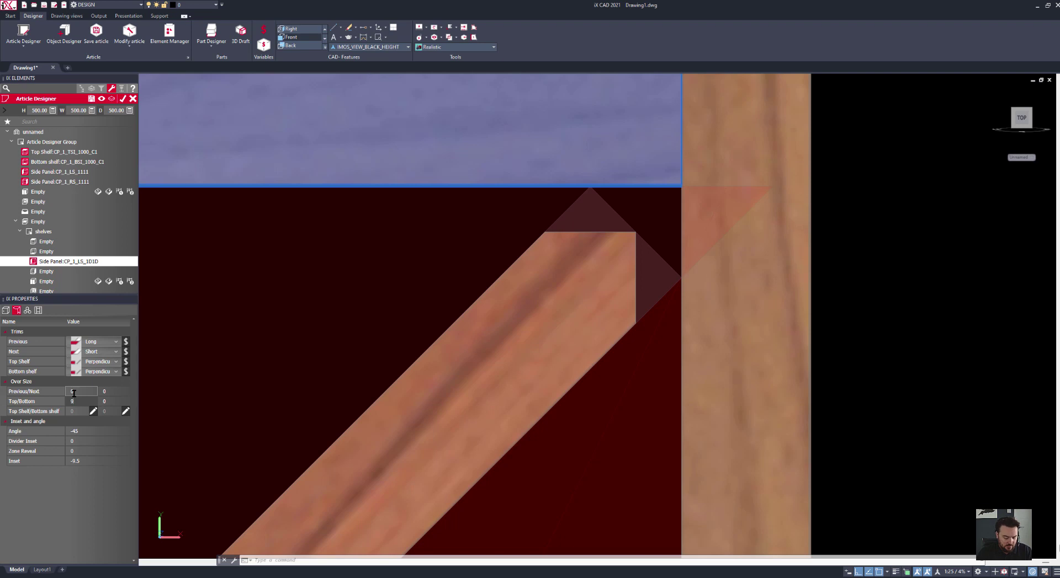
text(9.5)
key(Return)
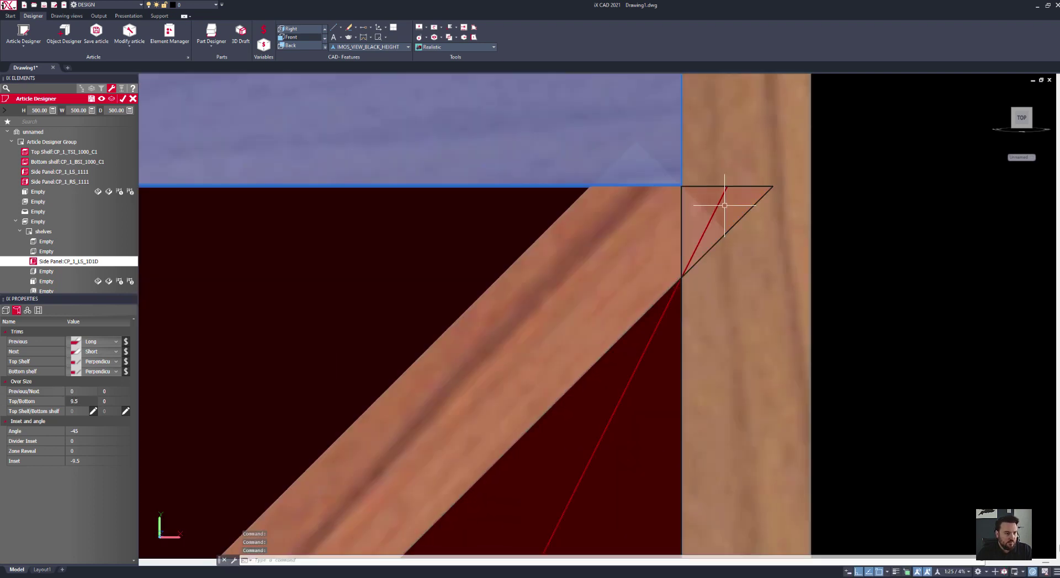
scroll(643, 215, down, 4)
scroll(629, 226, down, 5)
middle_drag(484, 343, 801, 98)
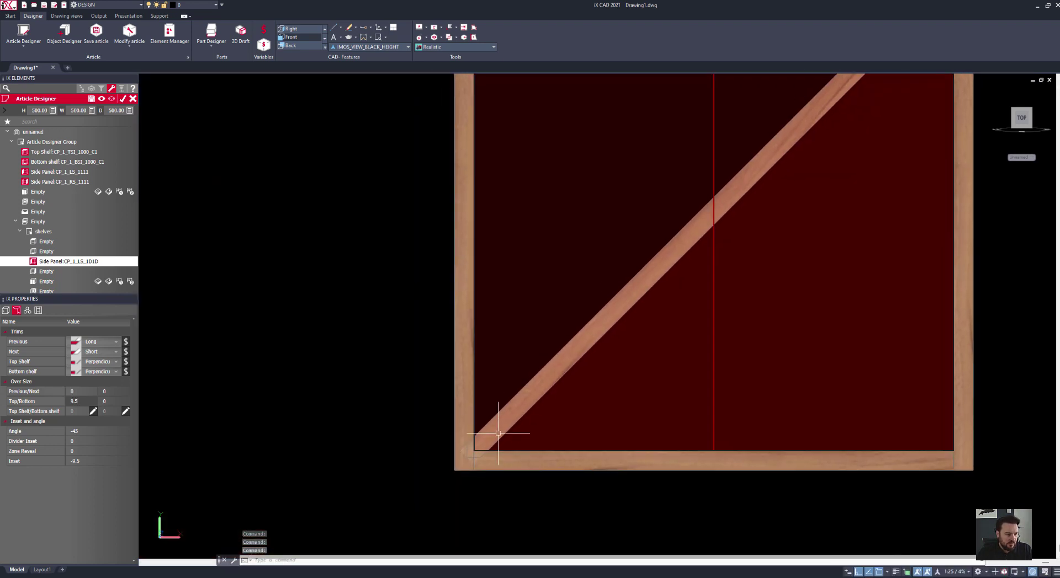
scroll(464, 469, up, 5)
scroll(459, 454, up, 3)
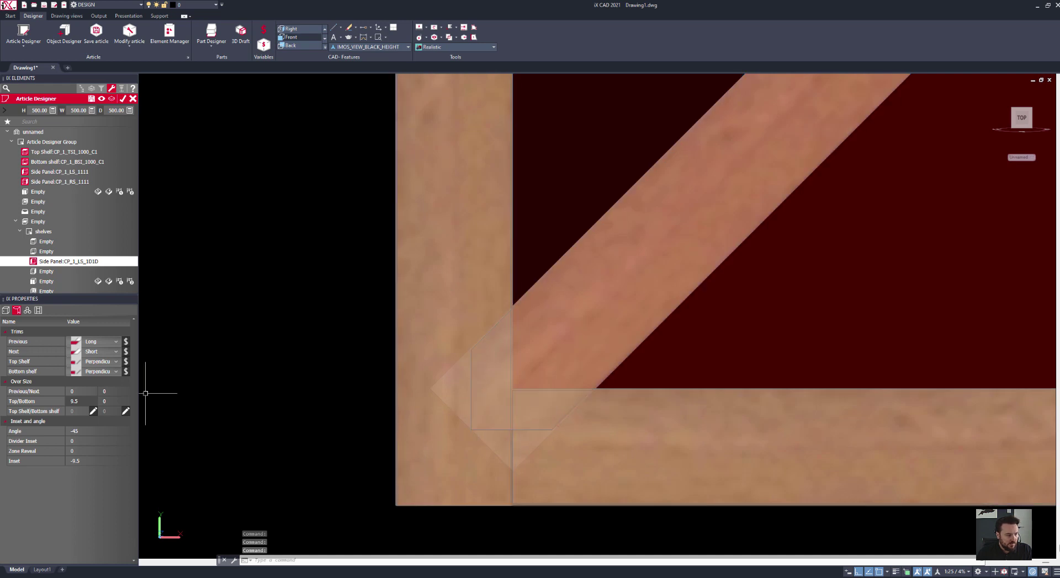
click(114, 399)
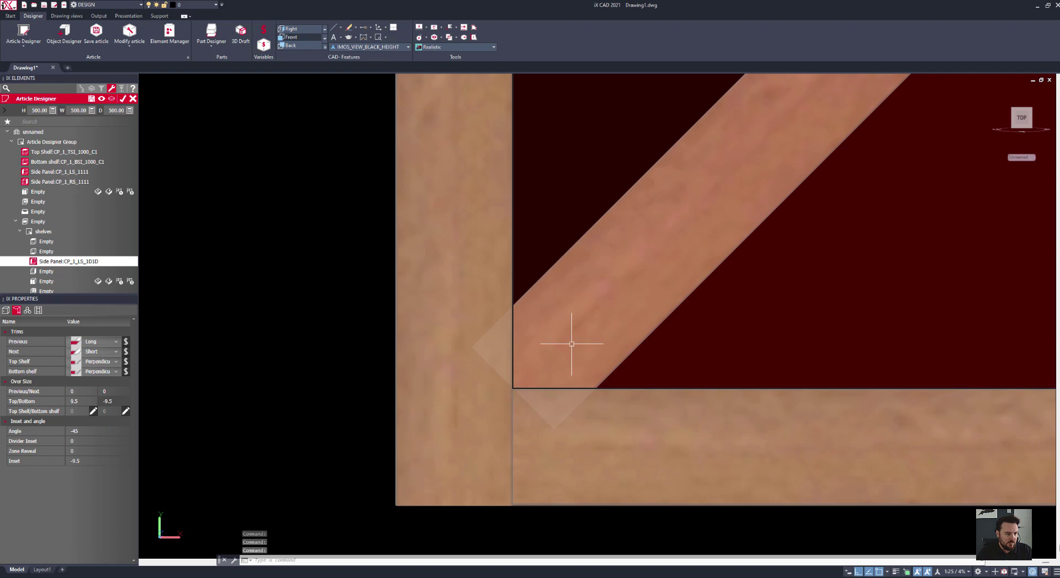
- Copy the diagonal side panel into the empty right side panel position of the "shelves" zone
scroll(568, 342, down, 4)
middle_drag(611, 315, 485, 344)
scroll(539, 346, down, 2)
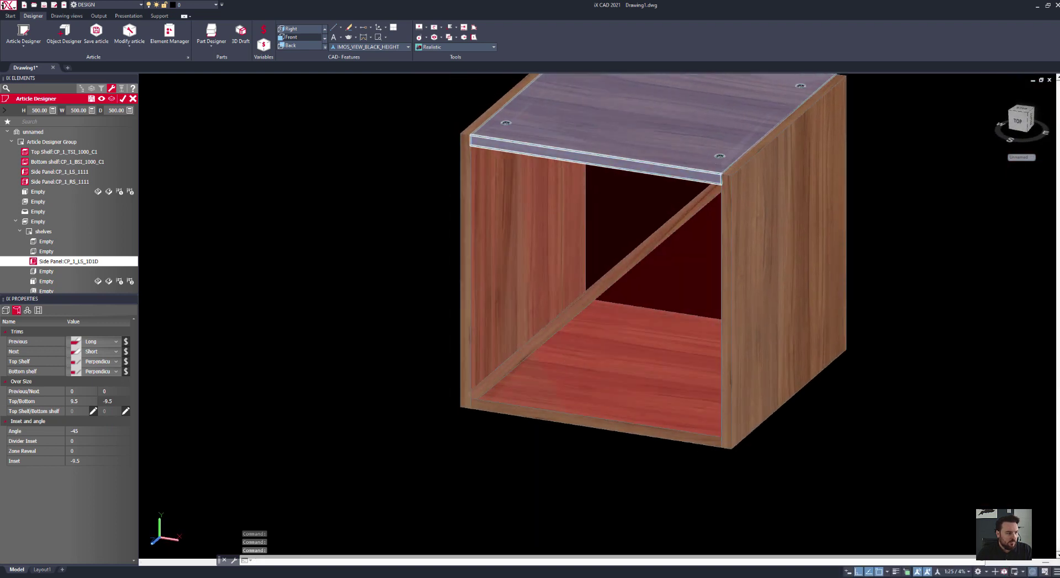
right_click(72, 261)
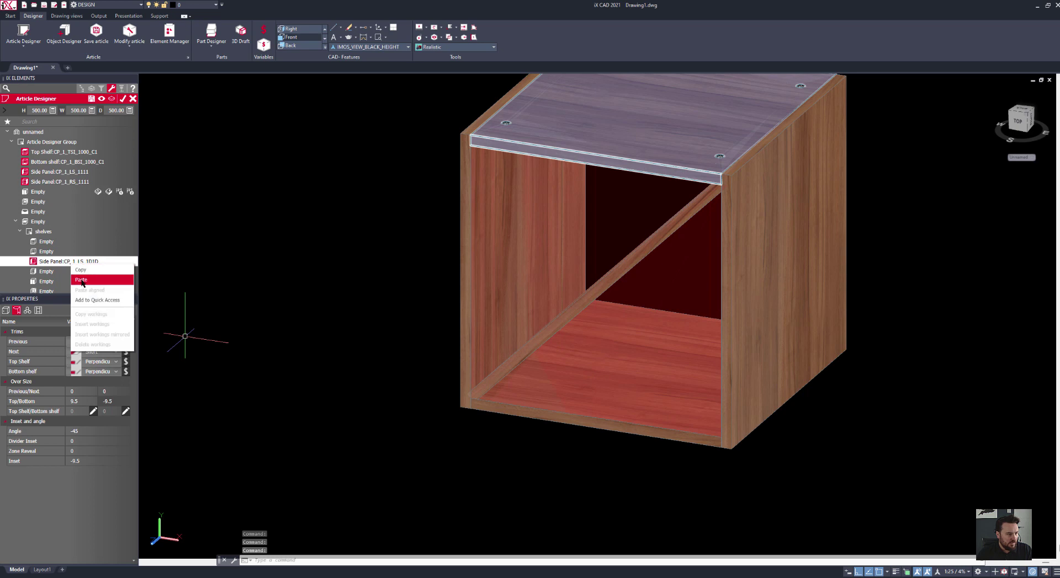
click(81, 281)
click(46, 271)
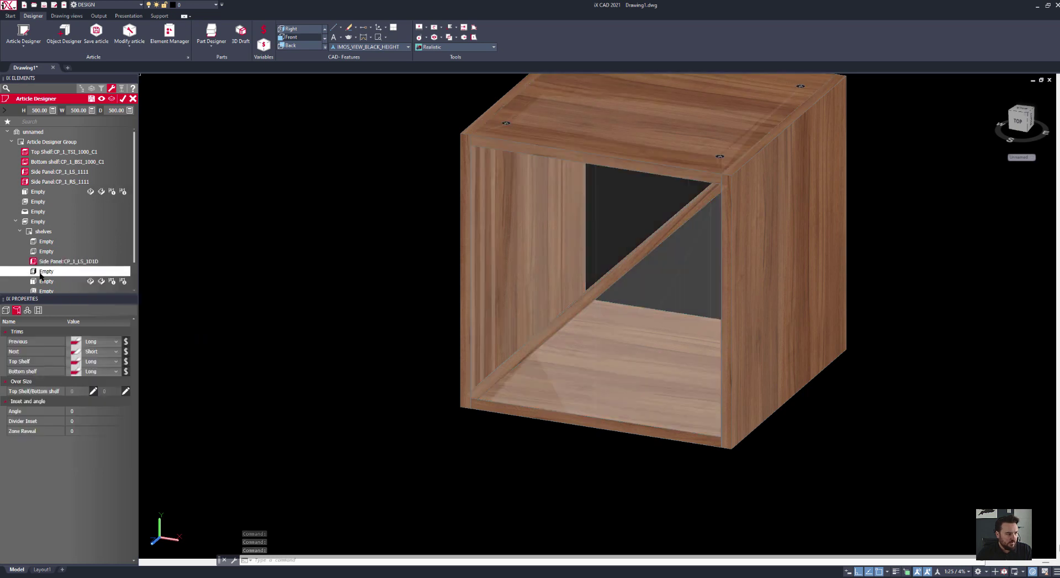
right_click(46, 273)
click(53, 292)
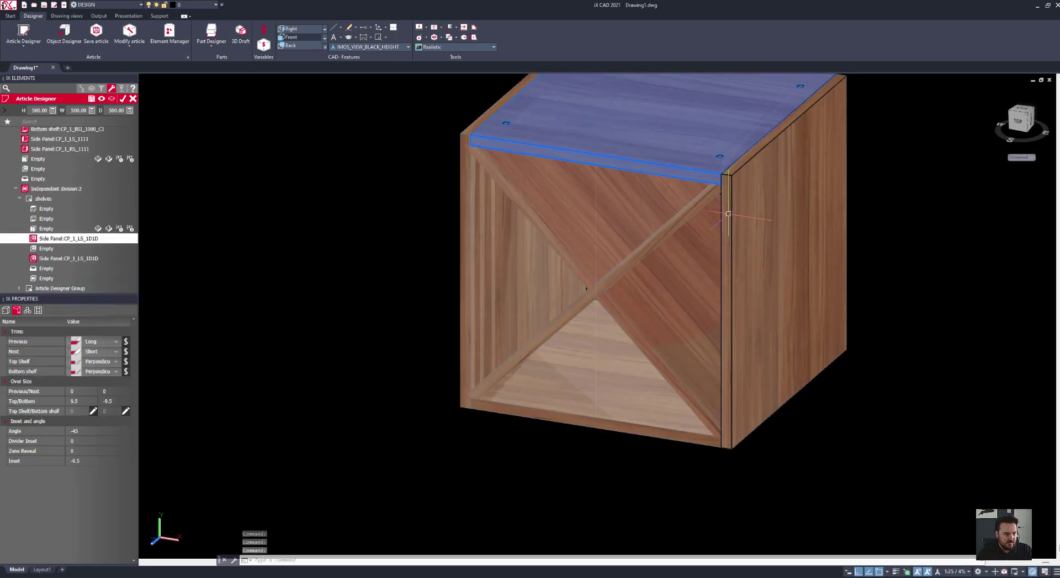
- Set the diagonal panel's side panel orientation to Right and apply the change to the article
shift+middle_drag(759, 191, 669, 281)
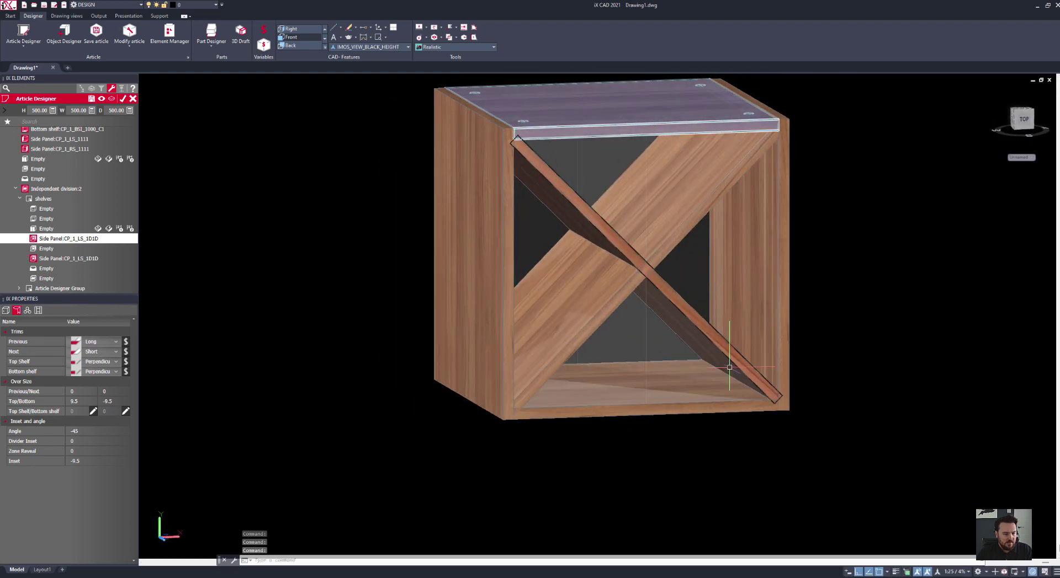
scroll(771, 390, up, 5)
scroll(771, 390, up, 2)
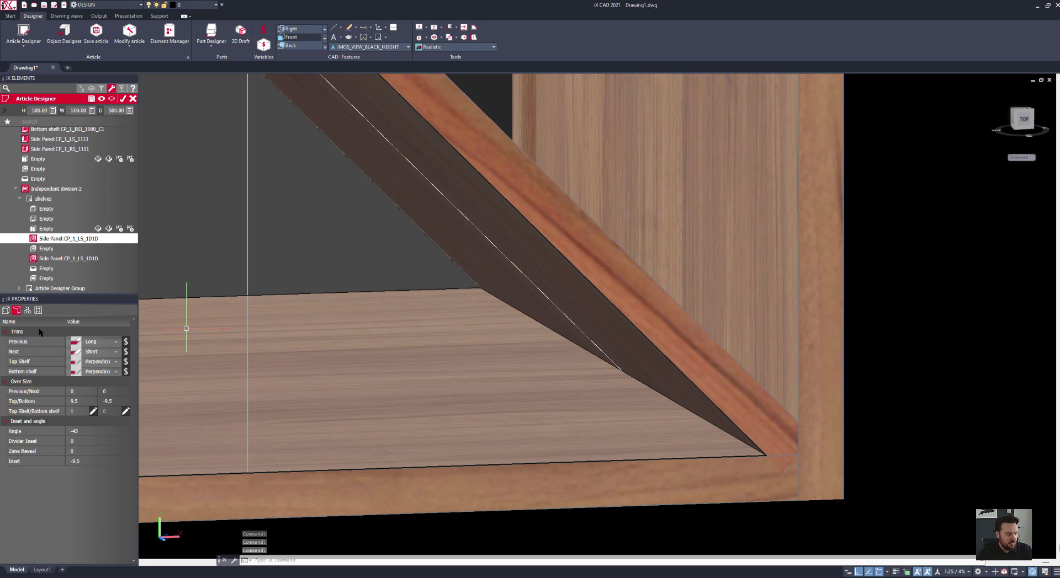
click(6, 311)
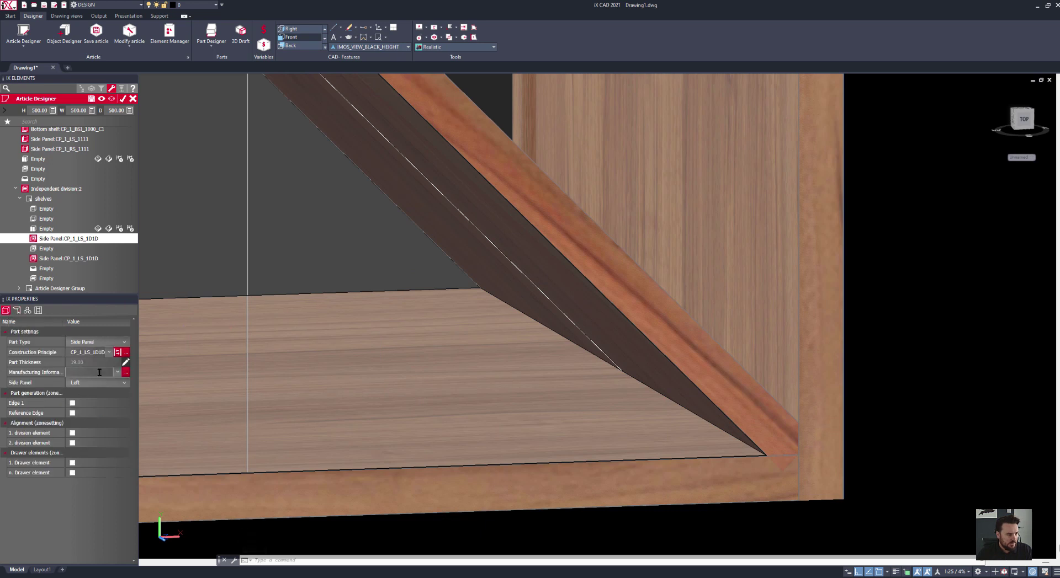
click(98, 387)
click(95, 398)
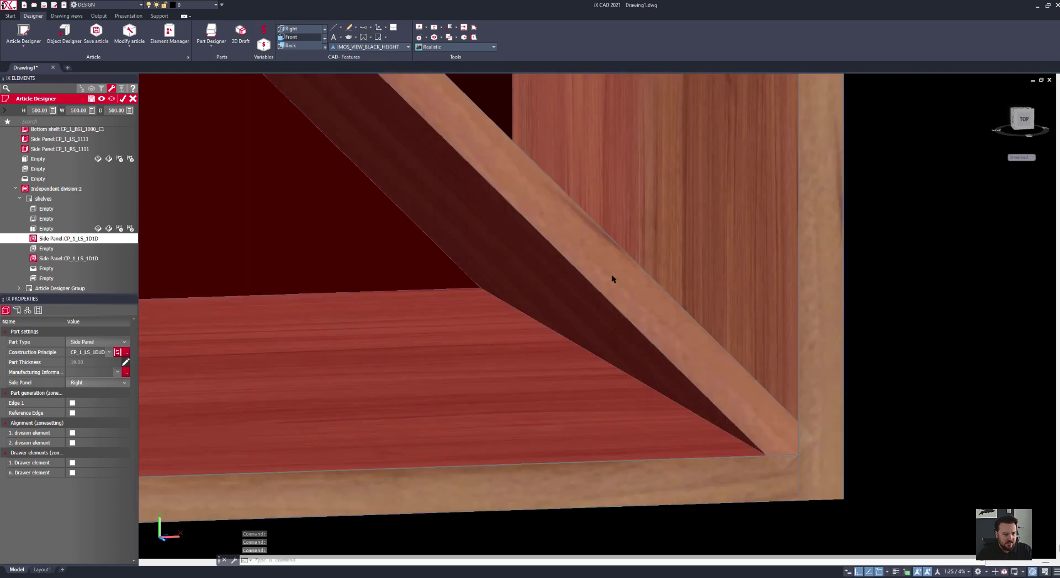
scroll(611, 276, down, 5)
middle_drag(422, 232, 631, 350)
click(122, 99)
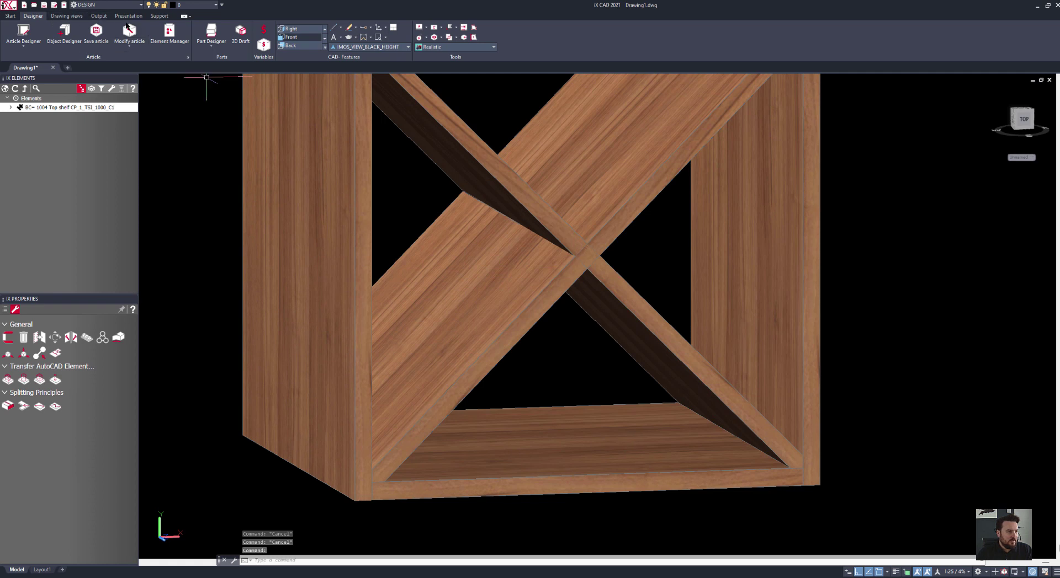
- Switch the visual style to 2D Wireframe and examine the slots where the diagonal panels cross
shift+middle_drag(524, 251, 442, 283)
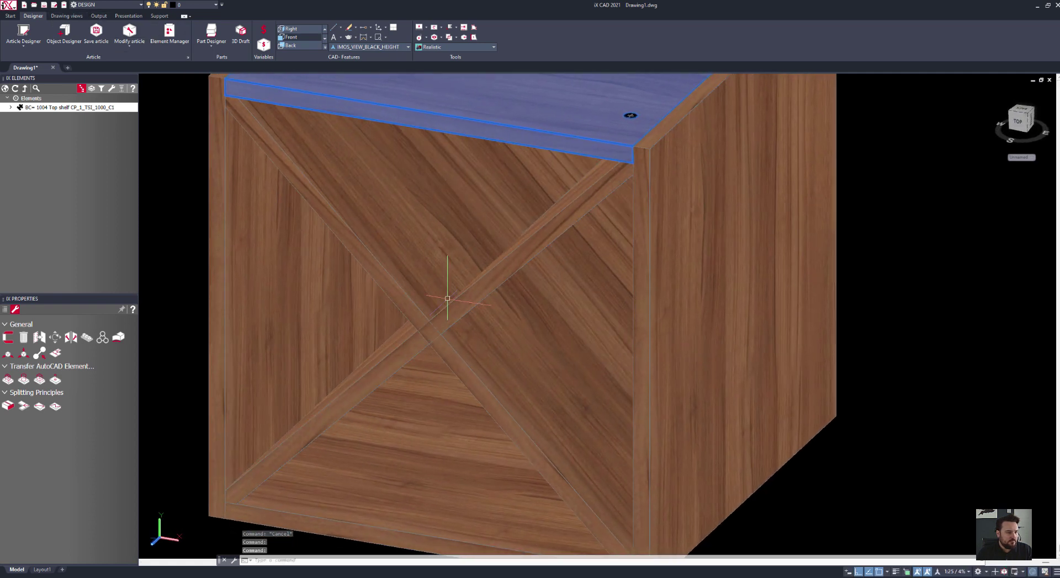
click(433, 49)
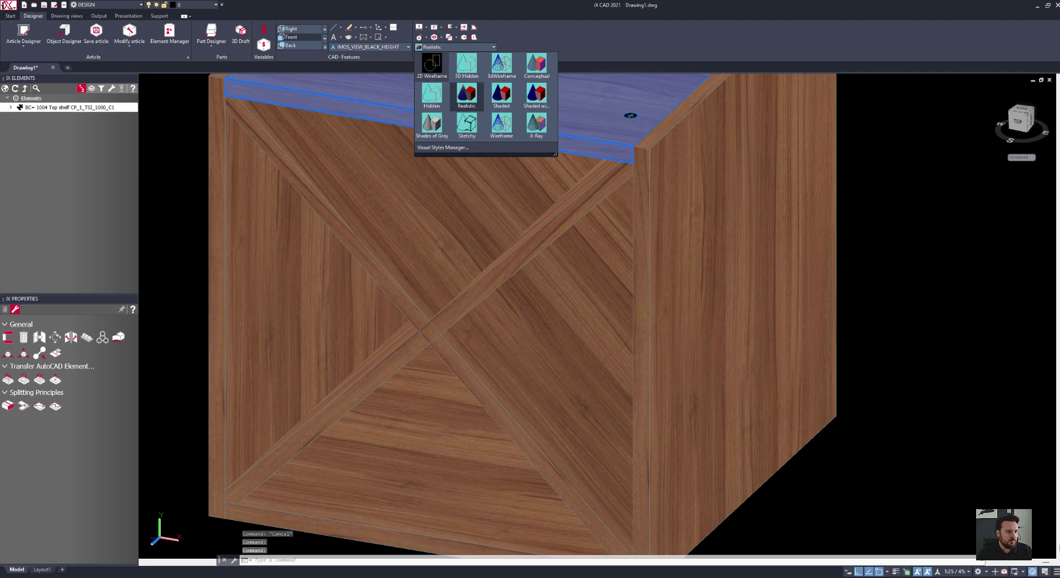
click(430, 59)
shift+middle_drag(442, 303, 419, 300)
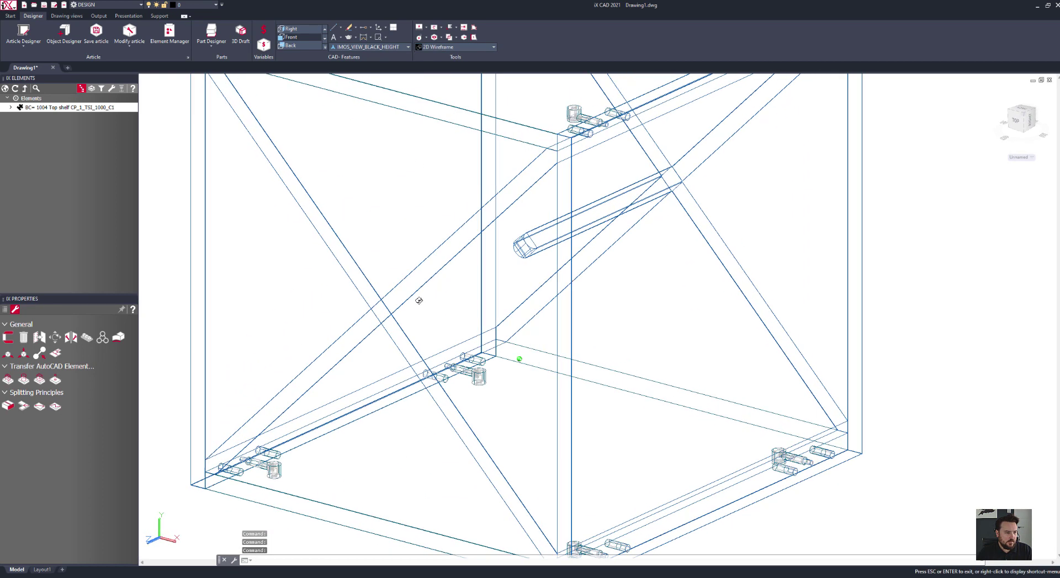
- Modify the article again, set the same diagonal panel's side panel orientation to Left, and apply the change
right_click(422, 324)
click(445, 354)
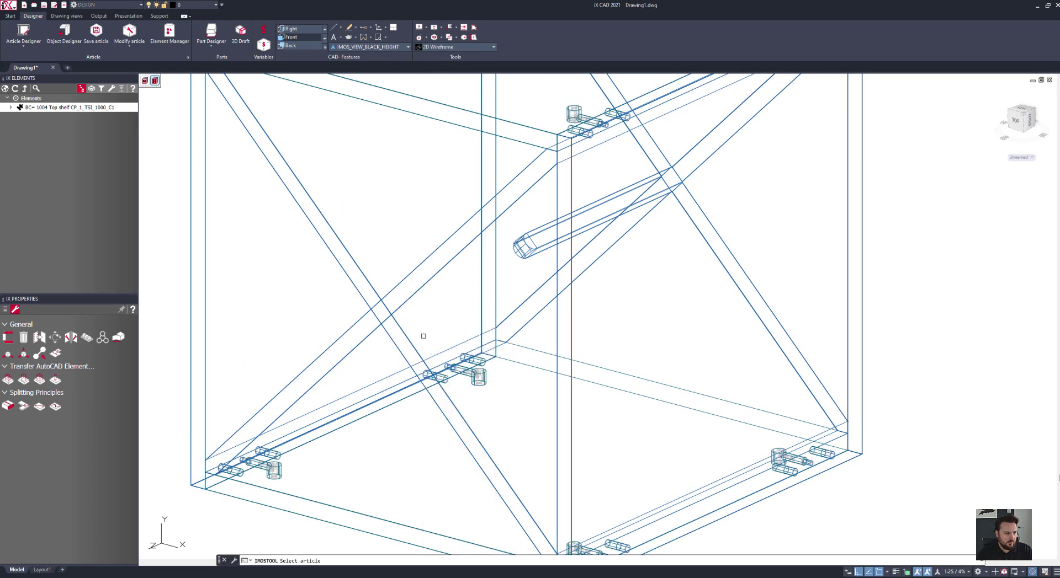
click(402, 333)
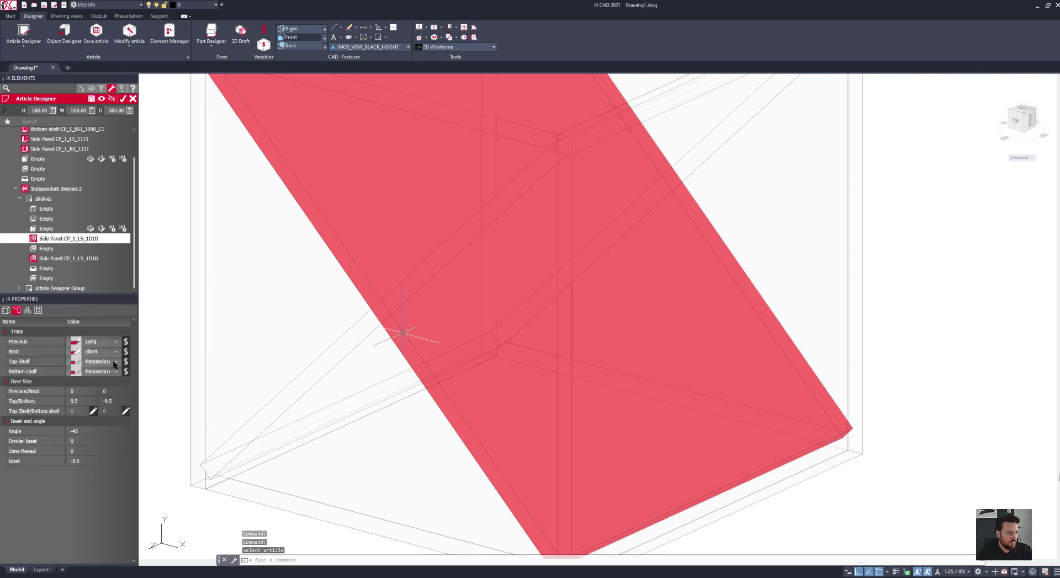
click(6, 310)
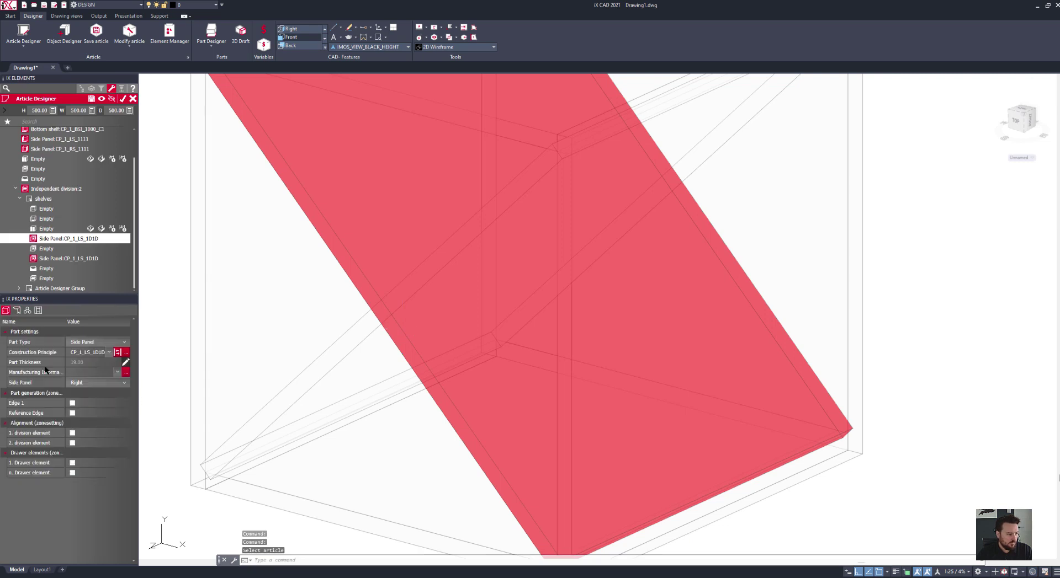
click(104, 383)
click(83, 393)
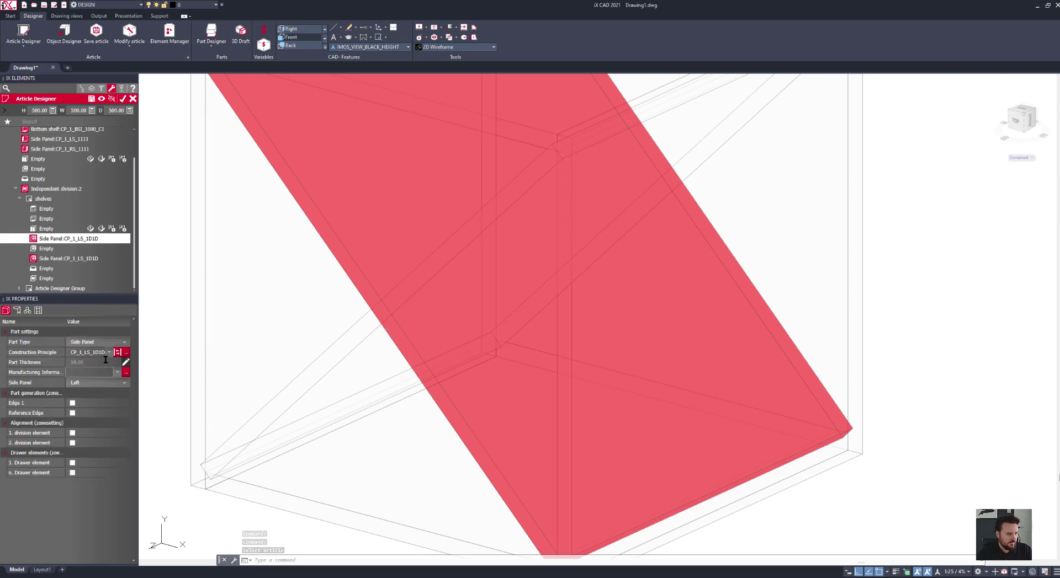
click(122, 99)
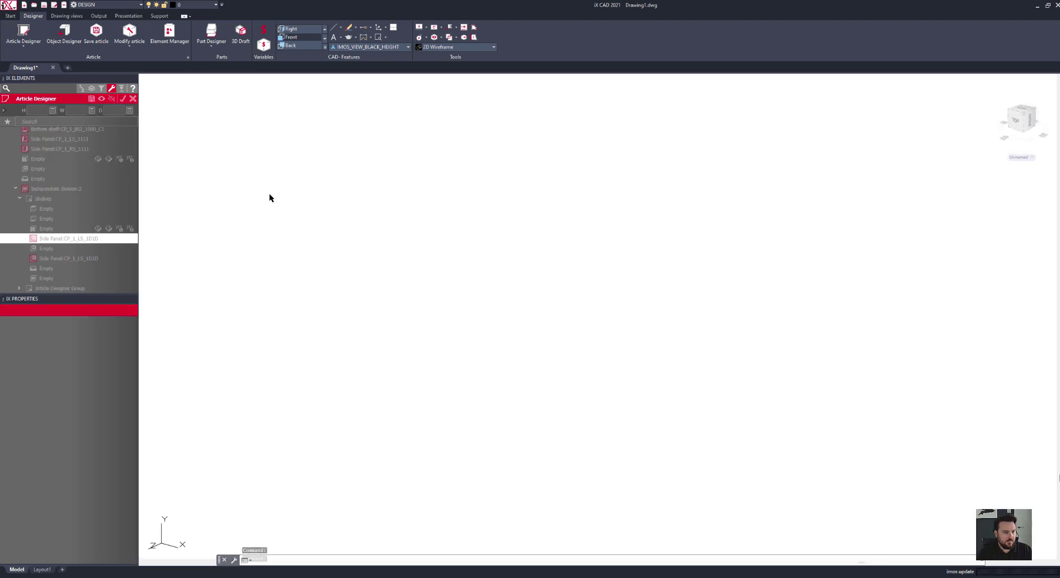
- Examine how the slots of the two diagonal panels meet at their crossing in the wireframe model
shift+middle_drag(441, 282, 461, 293)
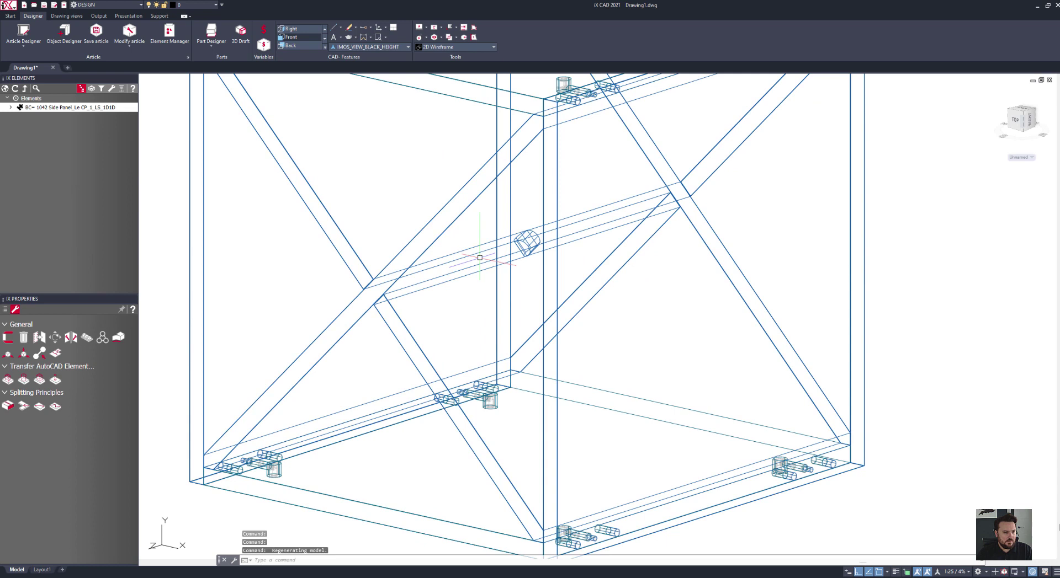
scroll(528, 235, up, 5)
shift+middle_drag(524, 251, 488, 331)
scroll(487, 333, down, 4)
middle_drag(367, 359, 533, 276)
- Move the diagonal panel that rises to the upper right out through the front of the cabinet along the Z axis
click(620, 221)
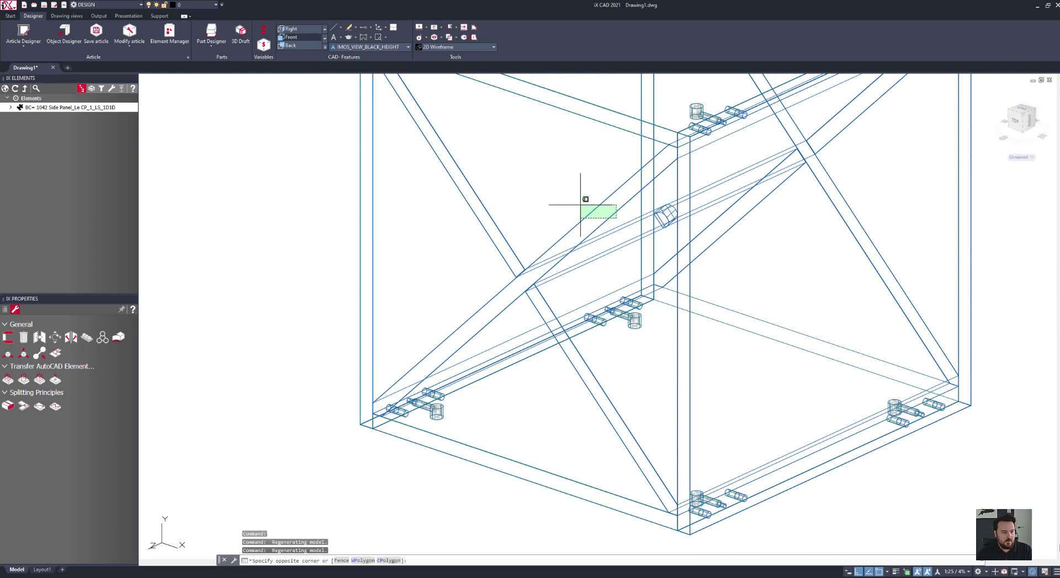
click(584, 205)
key(Escape)
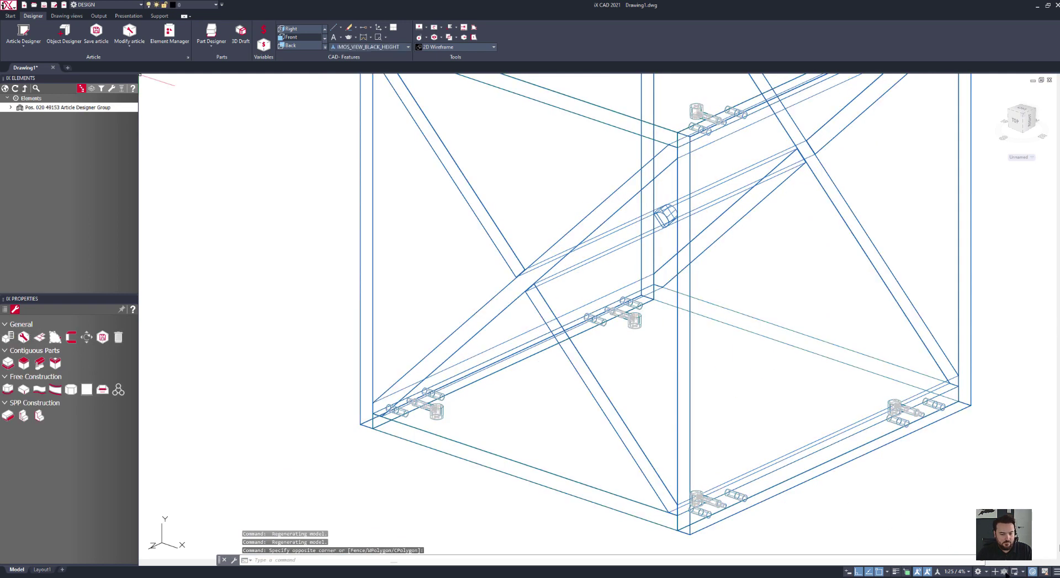
click(605, 193)
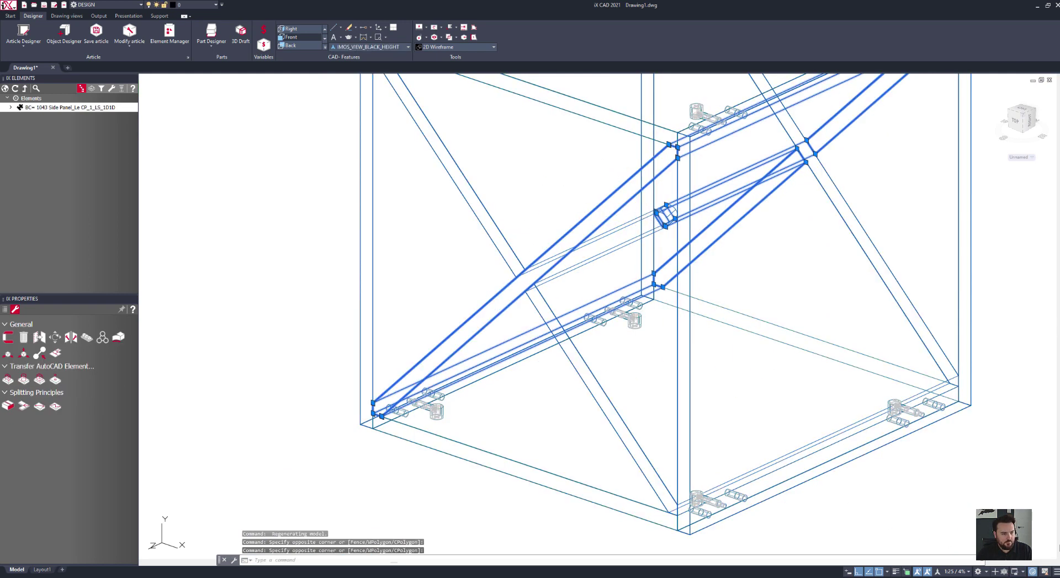
text(m)
key(Return)
scroll(489, 307, down, 4)
click(484, 391)
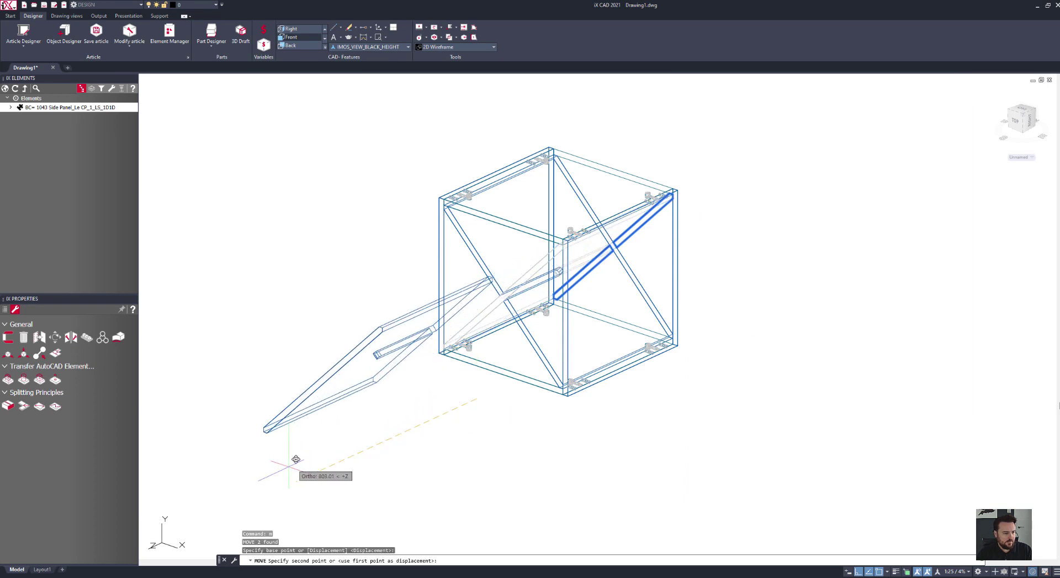
click(225, 499)
scroll(518, 301, up, 4)
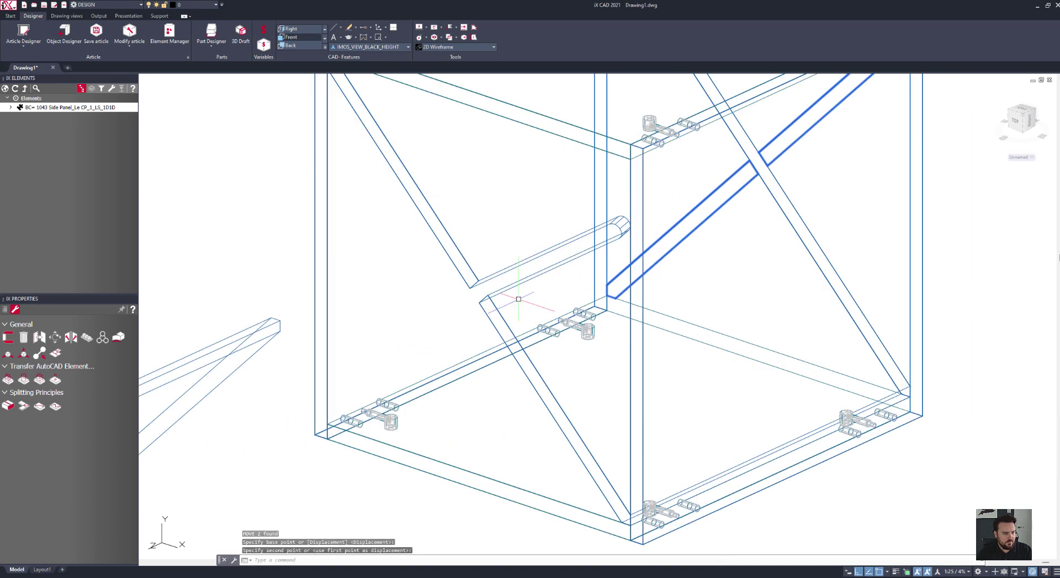
- Move the other slotted diagonal panel out through the cabinet's open front along the Z axis
click(512, 305)
click(486, 285)
scroll(498, 274, down, 2)
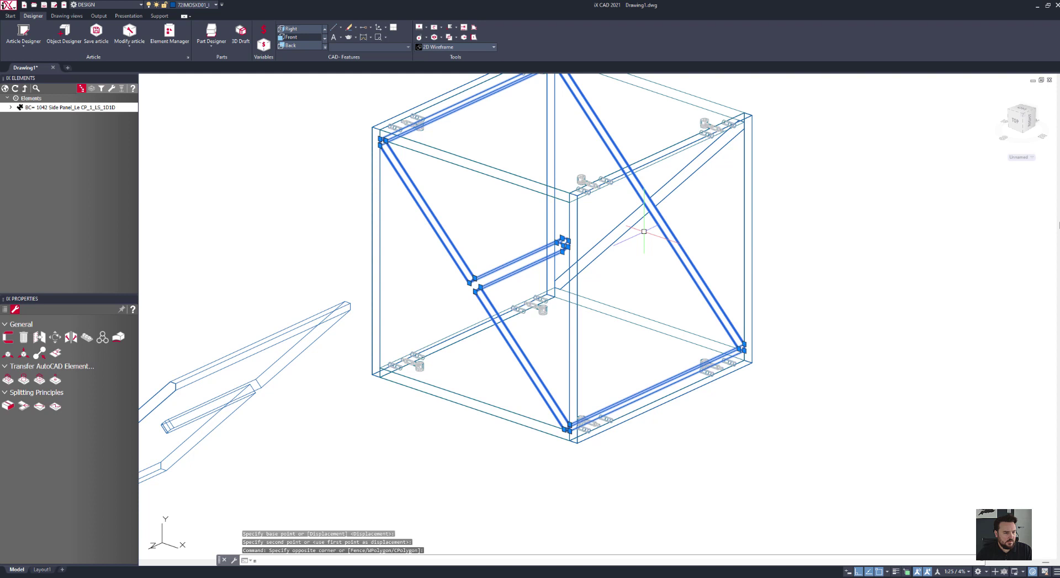
text(m)
key(Return)
click(779, 423)
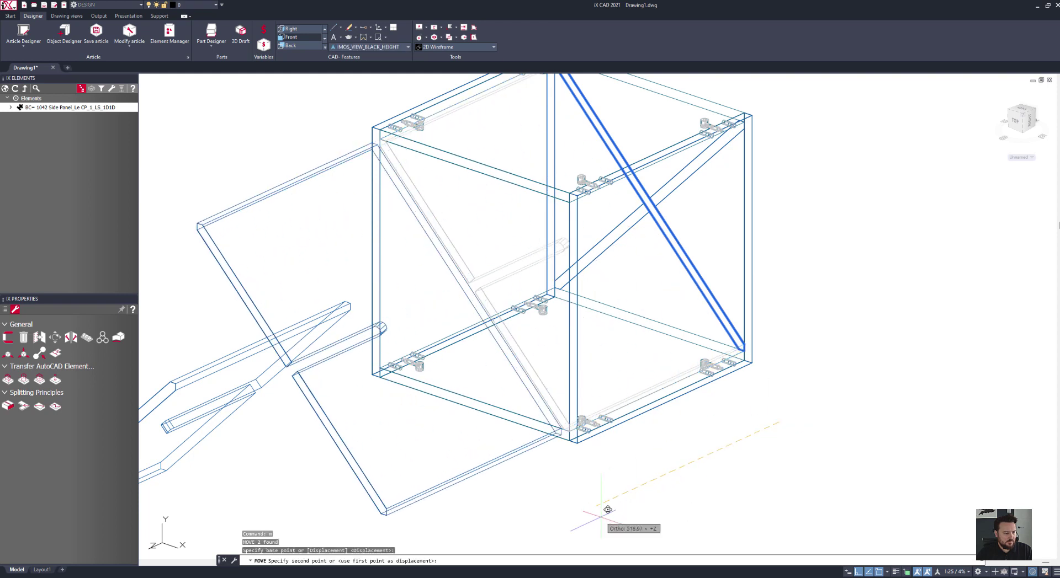
click(599, 517)
middle_drag(663, 208, 684, 187)
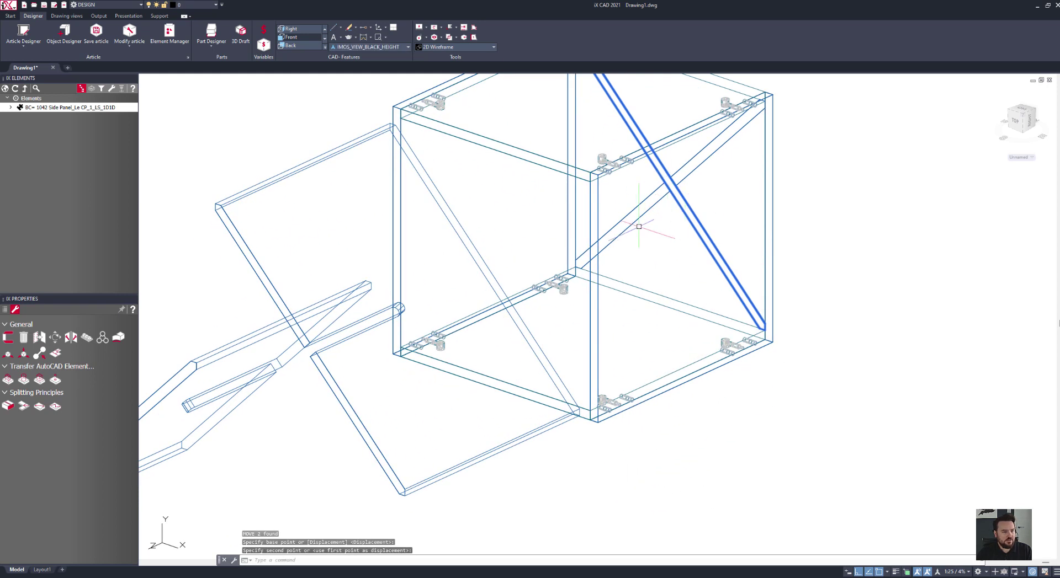
- Switch the visual style to Realistic and examine the slots in the two pulled-out diagonal panels
mouse_move(454, 325)
middle_down()
mouse_move(585, 266)
mouse_move(671, 307)
middle_up()
mouse_move(522, 345)
shift+middle_down()
mouse_move(538, 335)
mouse_move(425, 123)
shift+middle_up()
click(438, 47)
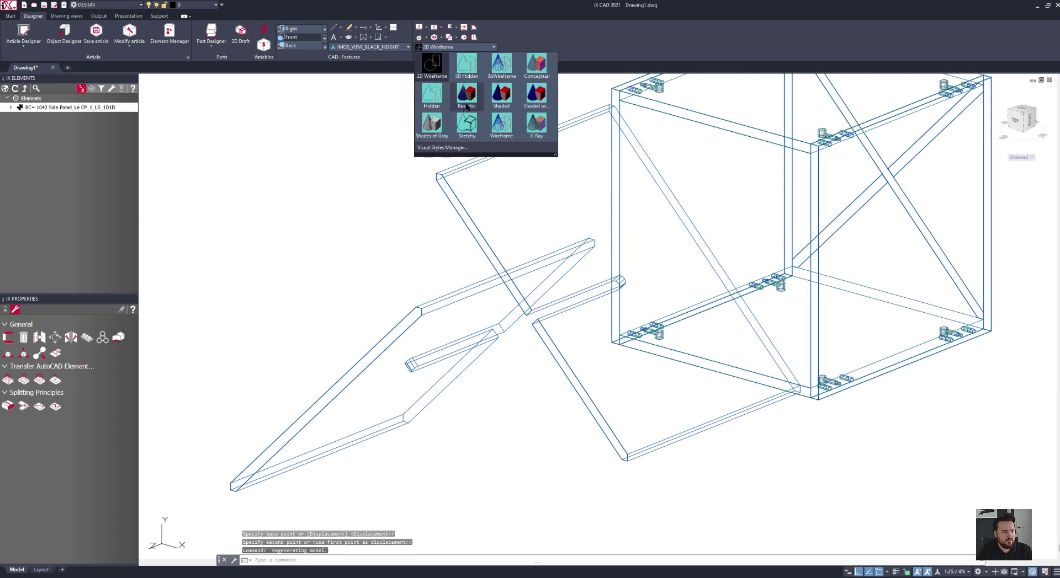
click(472, 105)
mouse_move(546, 371)
shift+middle_down()
mouse_move(609, 391)
mouse_move(516, 302)
mouse_move(563, 371)
mouse_move(469, 407)
shift+middle_up()
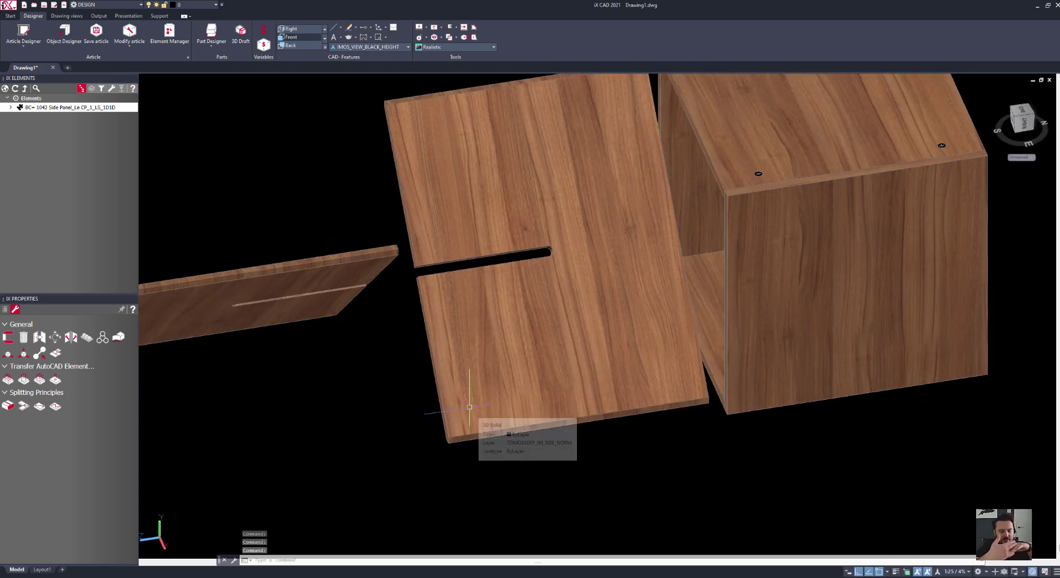
- Undo the moves of both diagonal panels and bring the whole cabinet into view
right_click(393, 237)
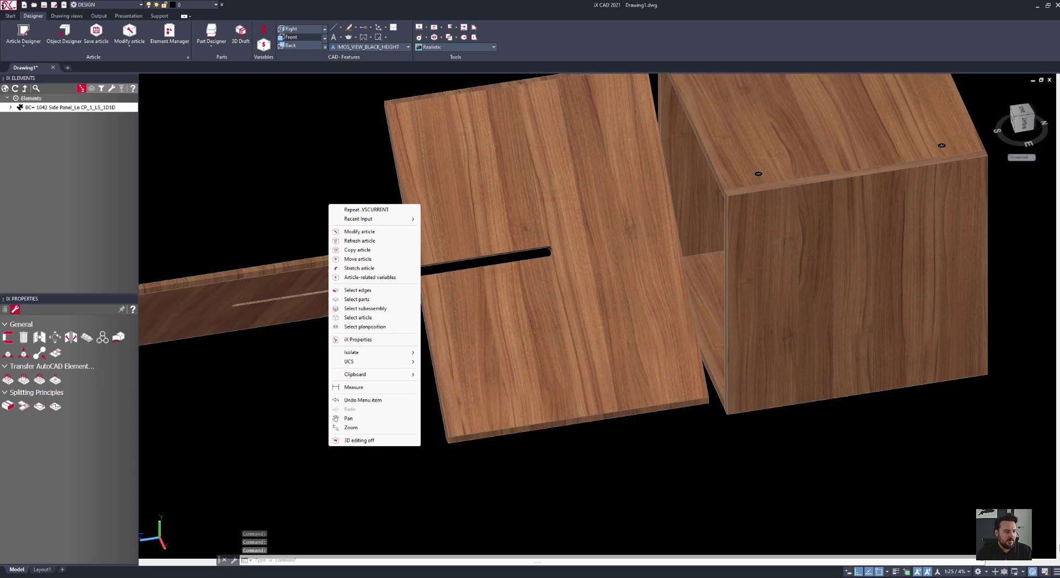
click(435, 27)
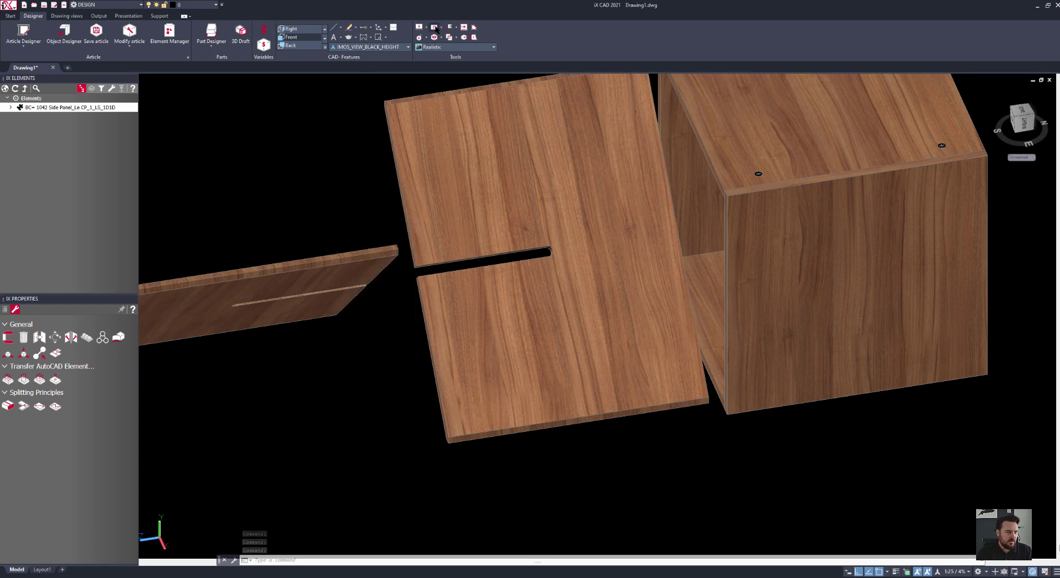
shift+middle_drag(588, 315, 723, 298)
middle_click(762, 227)
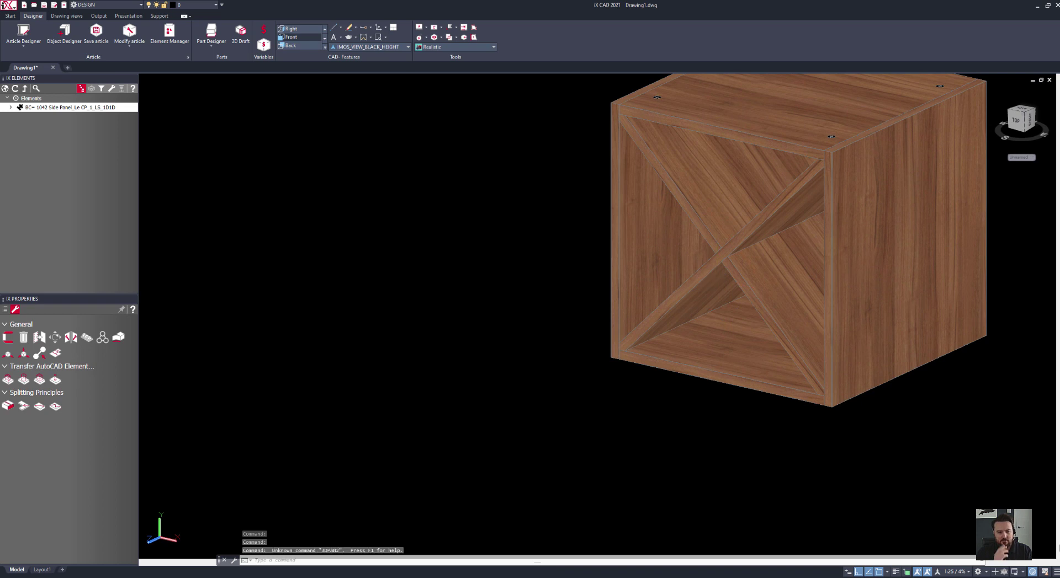
middle_drag(651, 301, 450, 382)
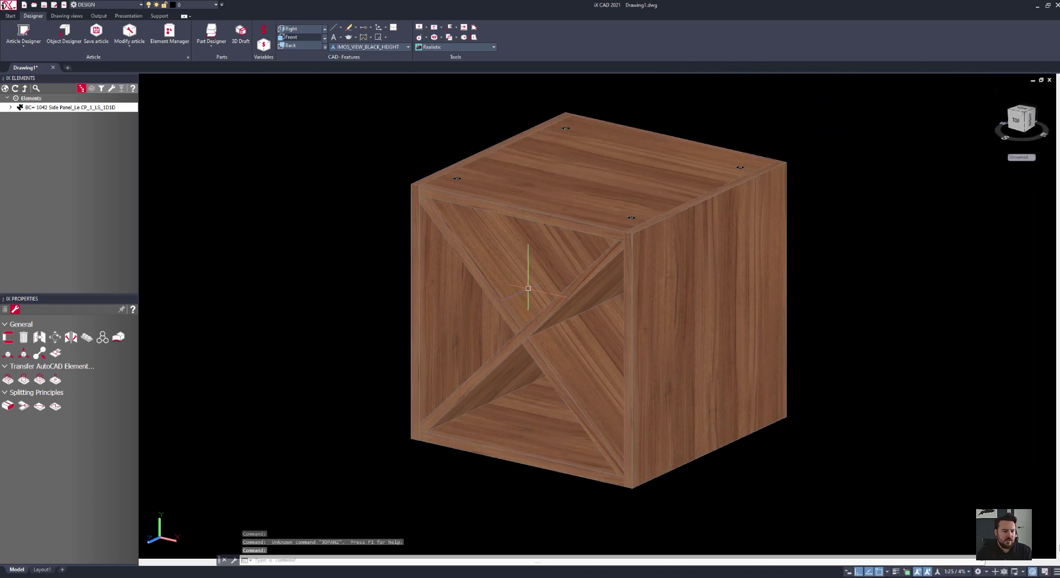
- View the cabinet straight from the front and open Wine_Bottle_X_stack.dwg from the Library's PurchDWG folder
click(1016, 123)
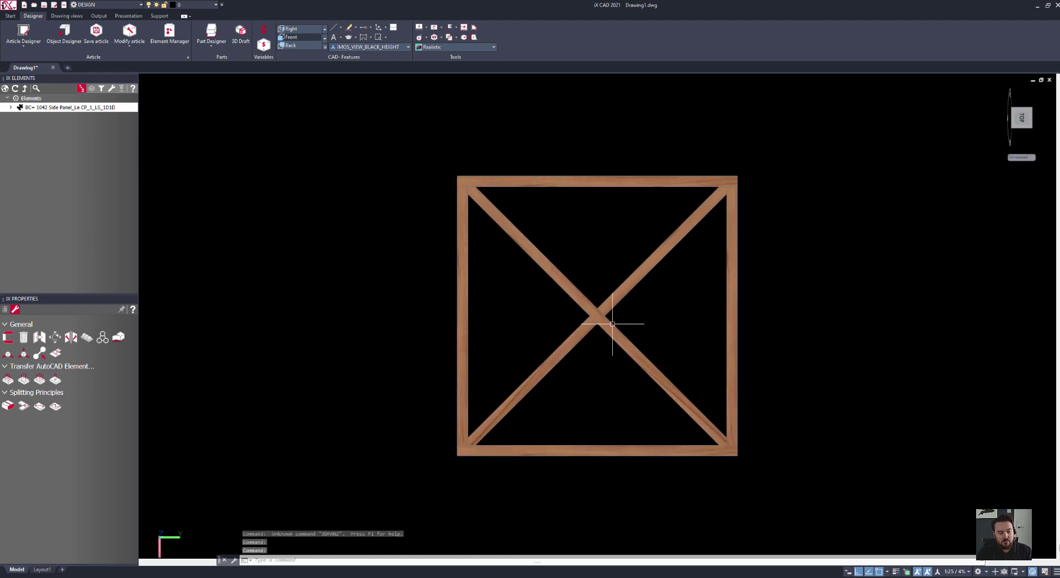
text(ope)
key(Return)
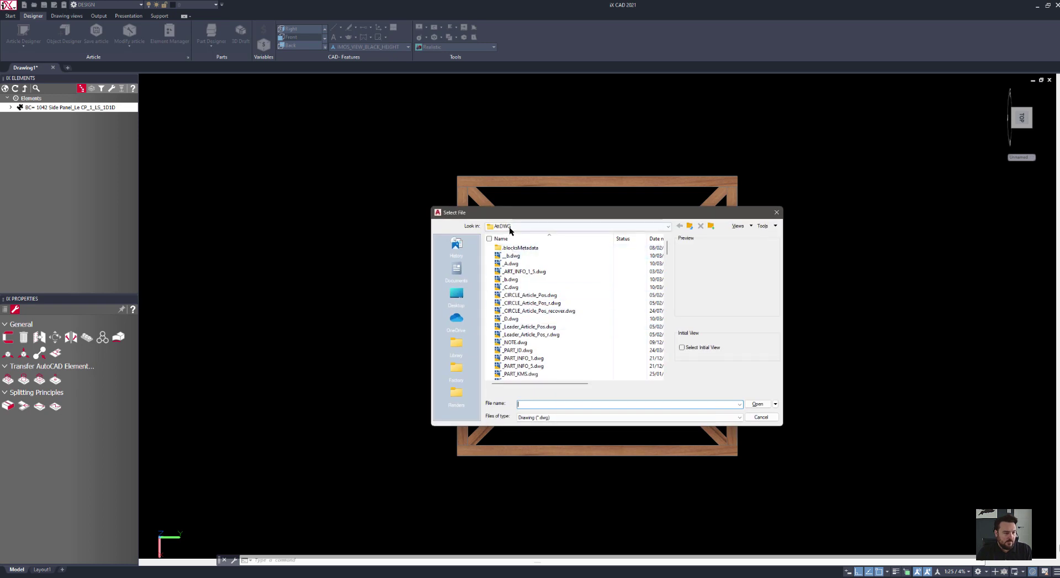
click(668, 227)
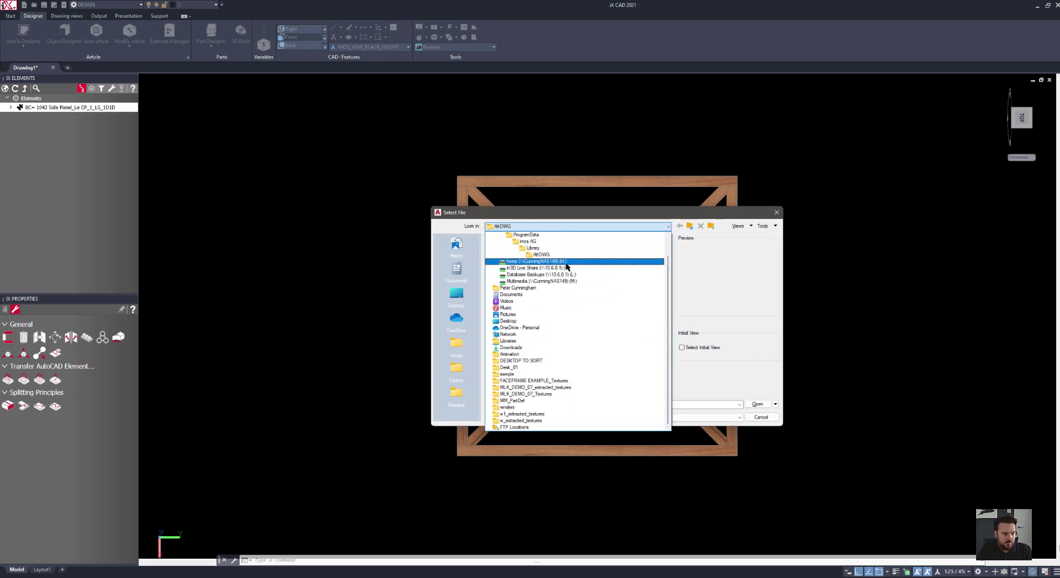
click(556, 248)
scroll(519, 320, down, 5)
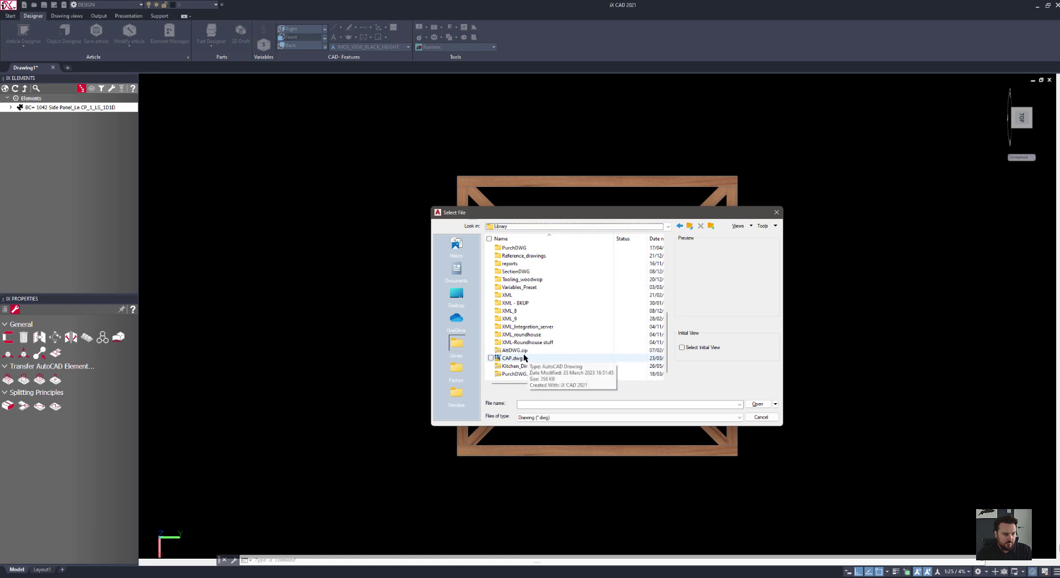
double_click(511, 248)
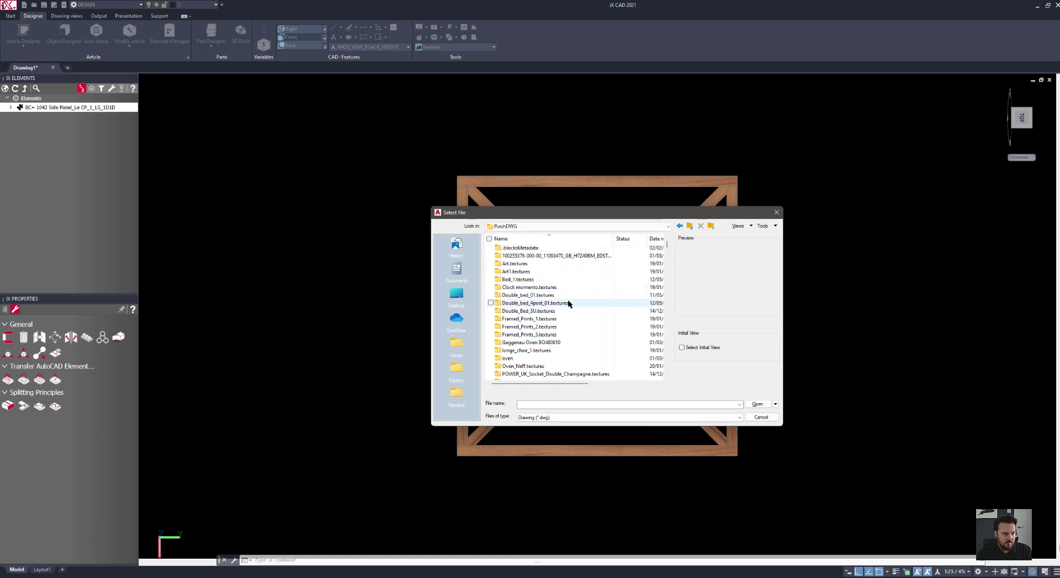
scroll(567, 303, down, 1)
drag(668, 247, 656, 378)
click(537, 327)
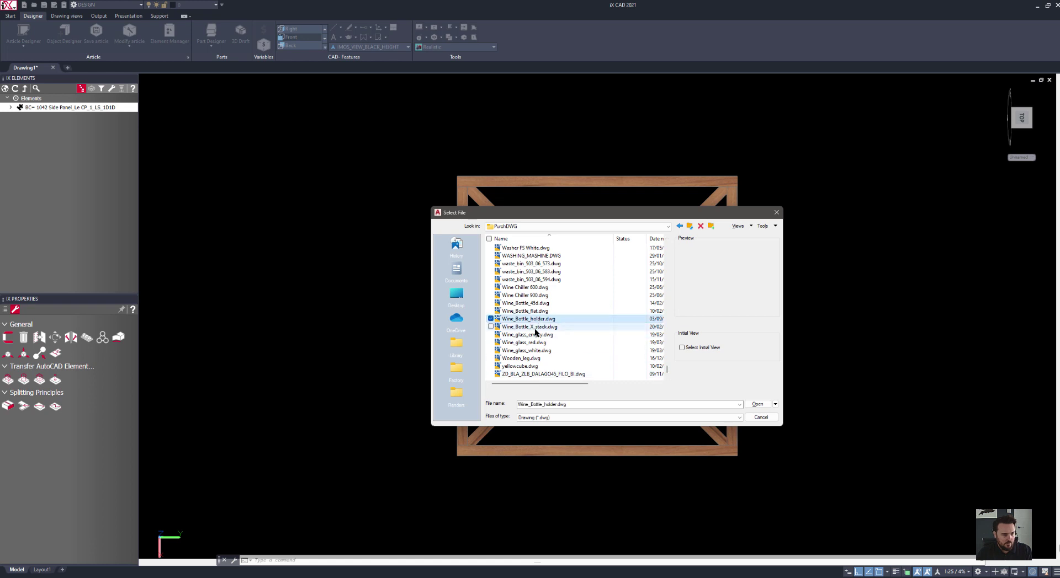
click(758, 405)
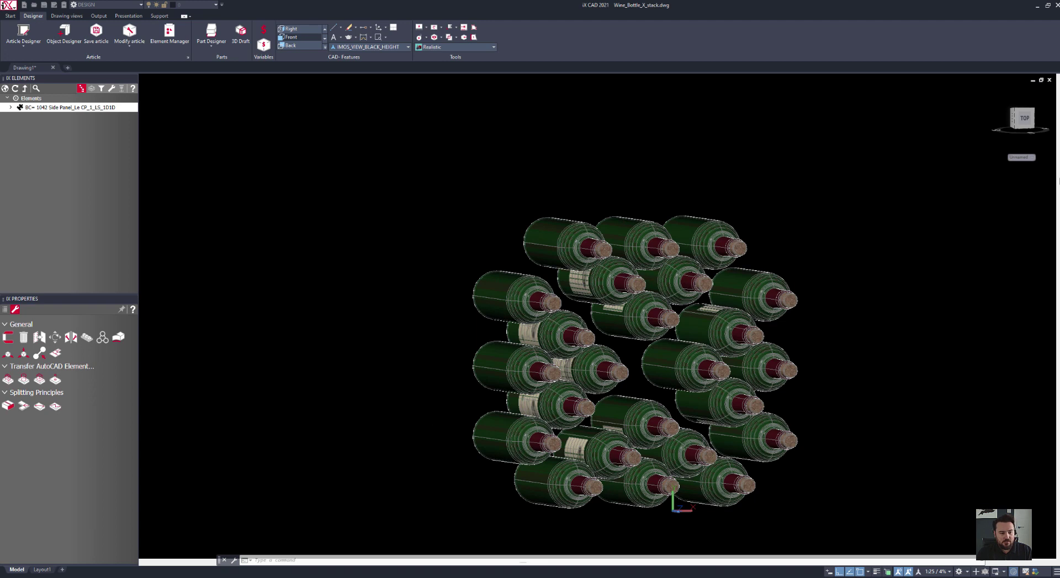
- Examine the bottle stack drawing straight from the top with its origin point, and return to the cabinet drawing
click(587, 311)
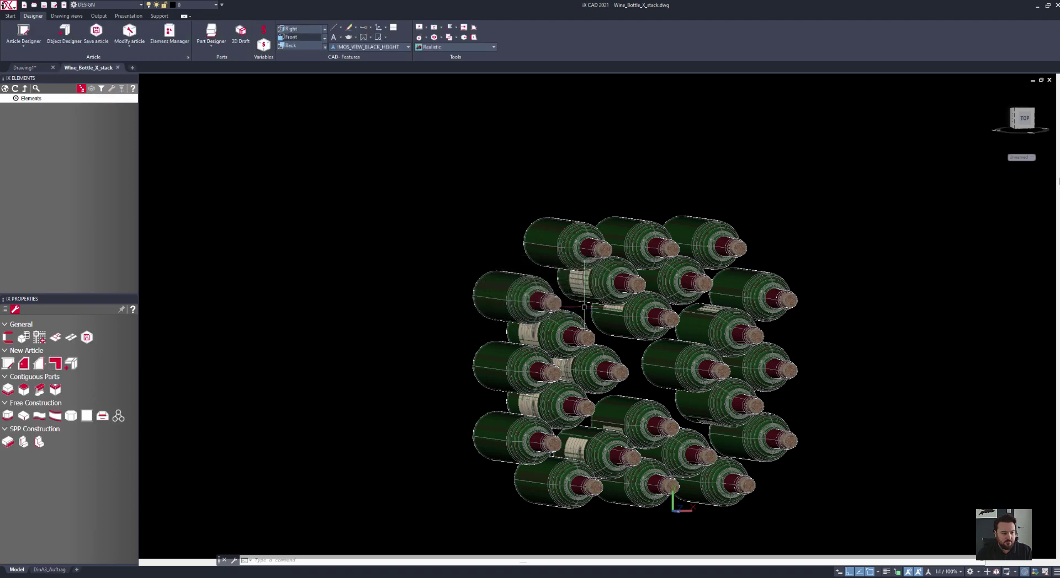
click(1023, 118)
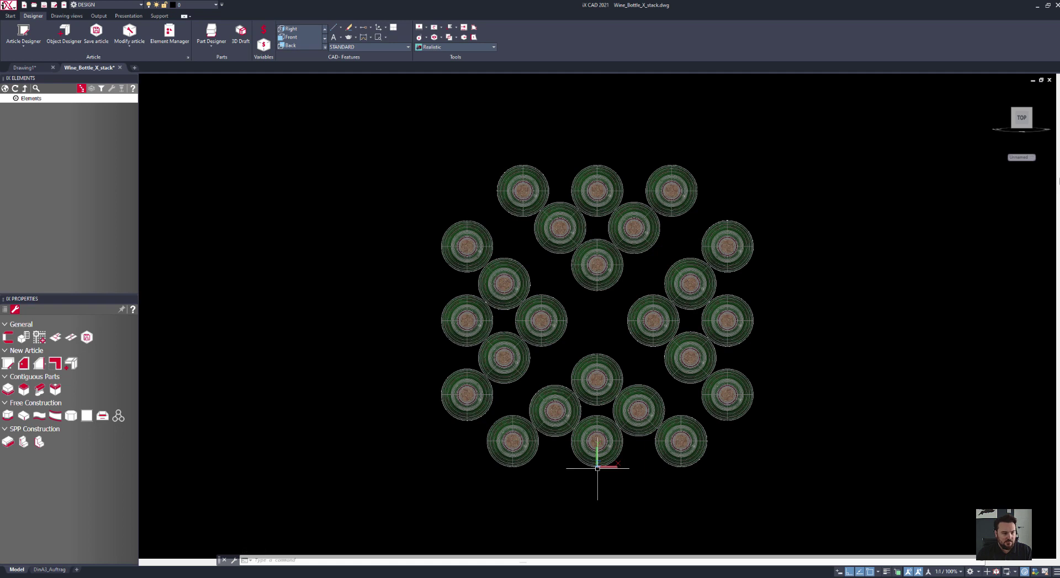
click(26, 68)
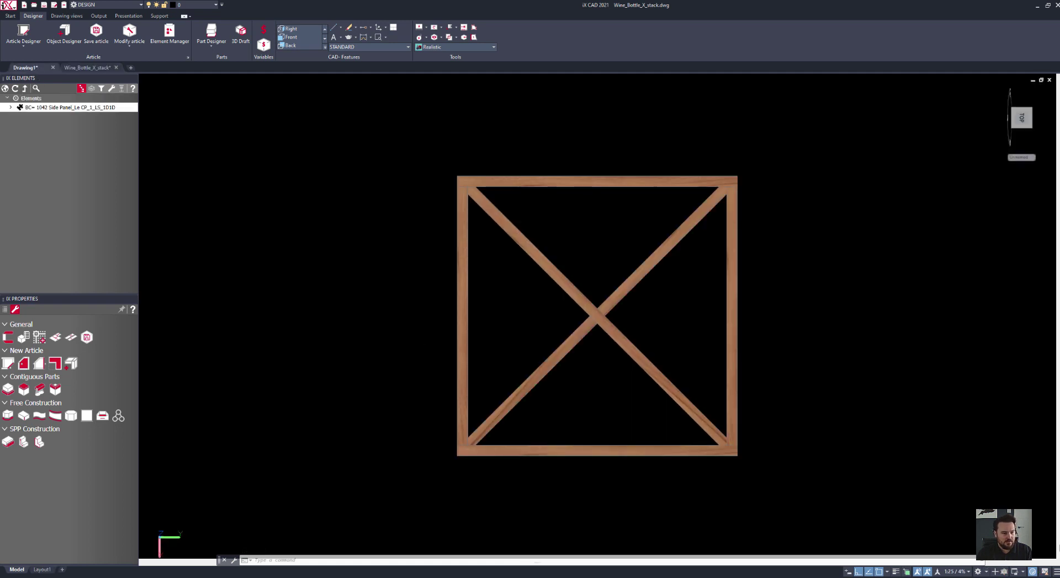
- Open the wine rack cabinet for article modification and select the last empty zone of its Article Designer Group
middle_drag(651, 326, 515, 418)
right_click(519, 409)
click(551, 194)
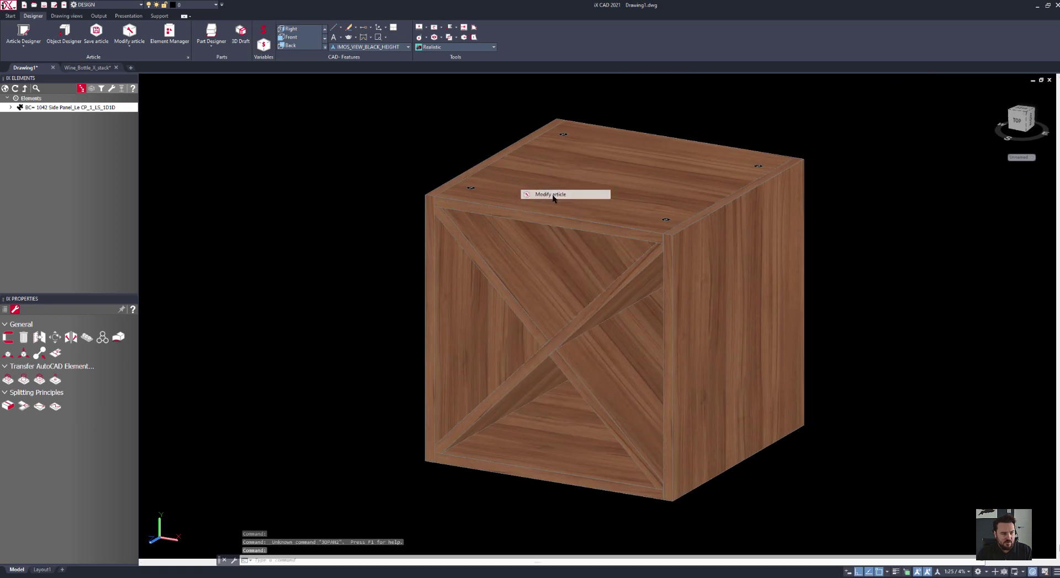
click(545, 194)
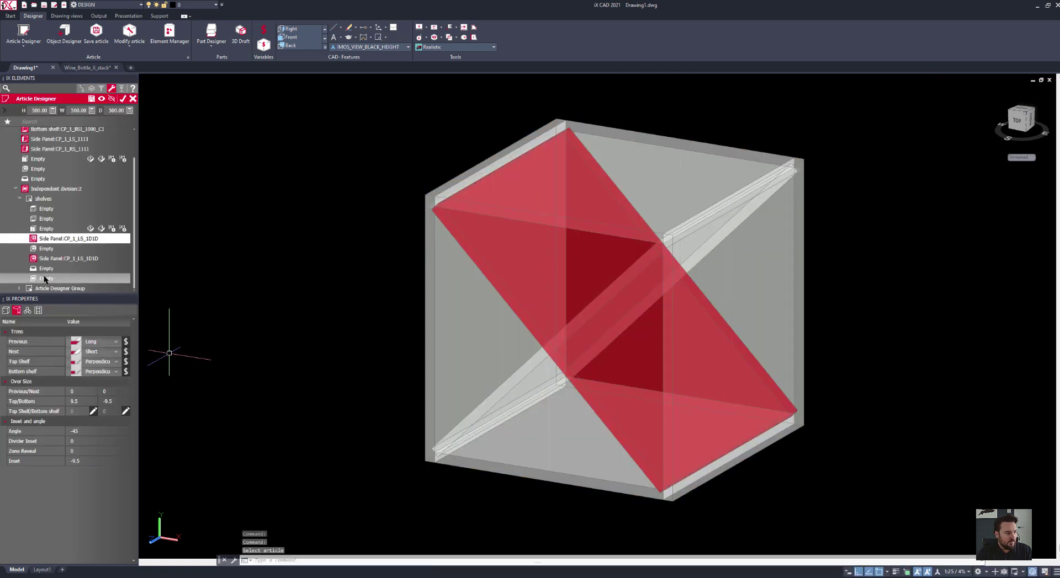
click(77, 289)
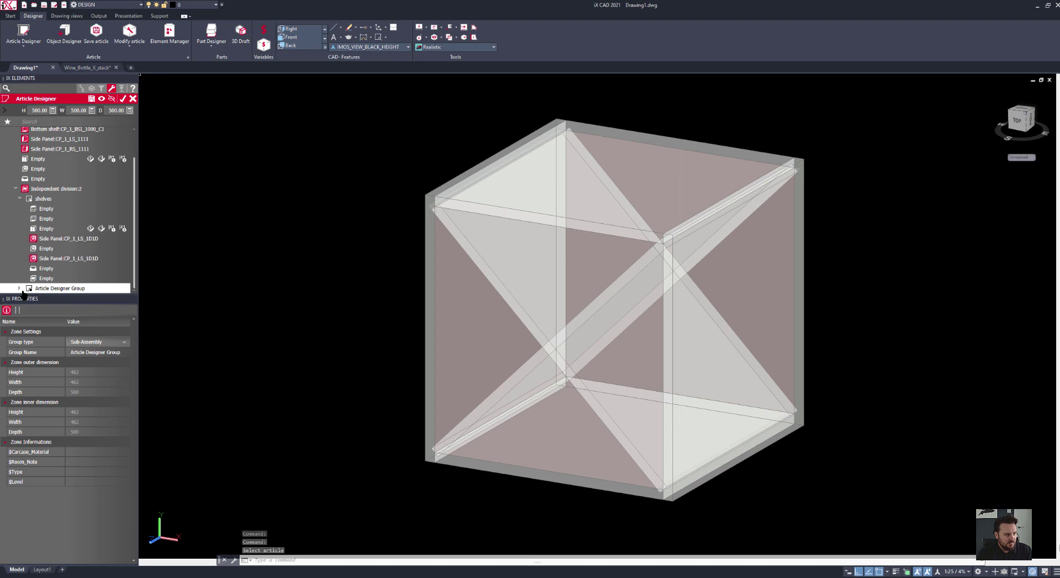
scroll(23, 291, down, 3)
click(49, 287)
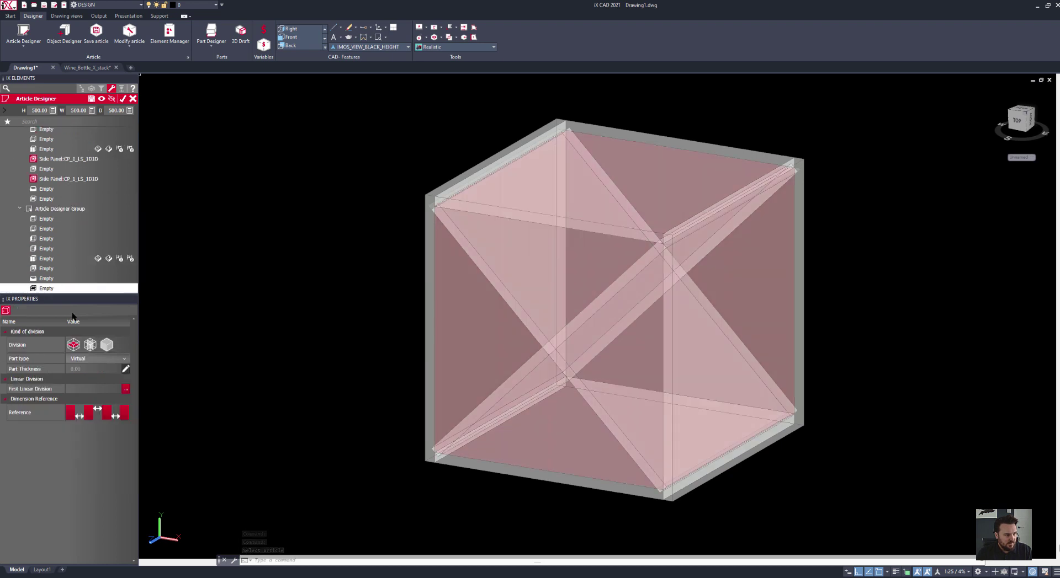
- Make the selected zone a DWG File zone and assign Wine_Bottle_X_stack.dwg from the PurchDWG folder to it
click(107, 345)
click(98, 360)
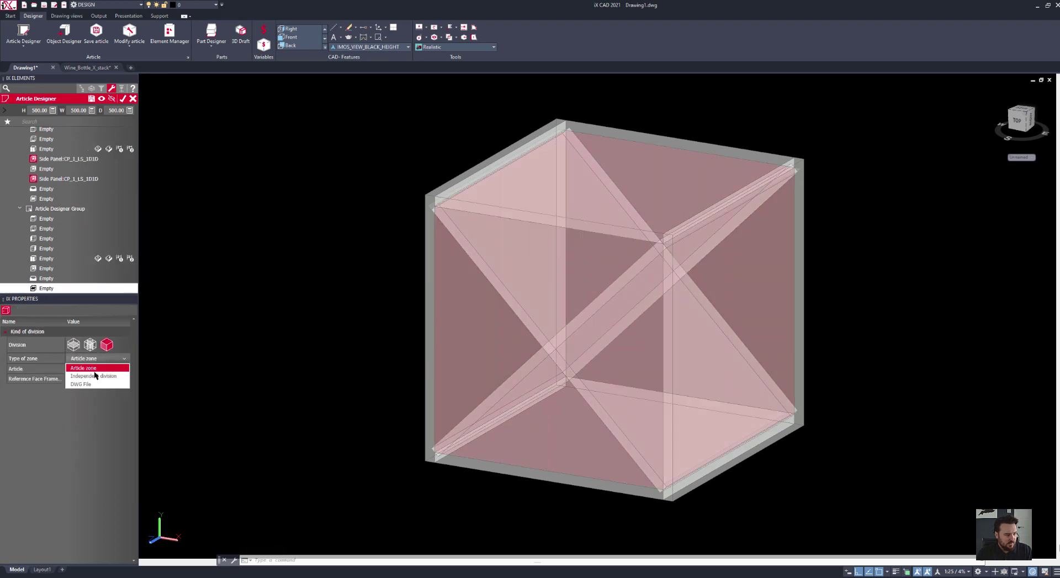
click(92, 385)
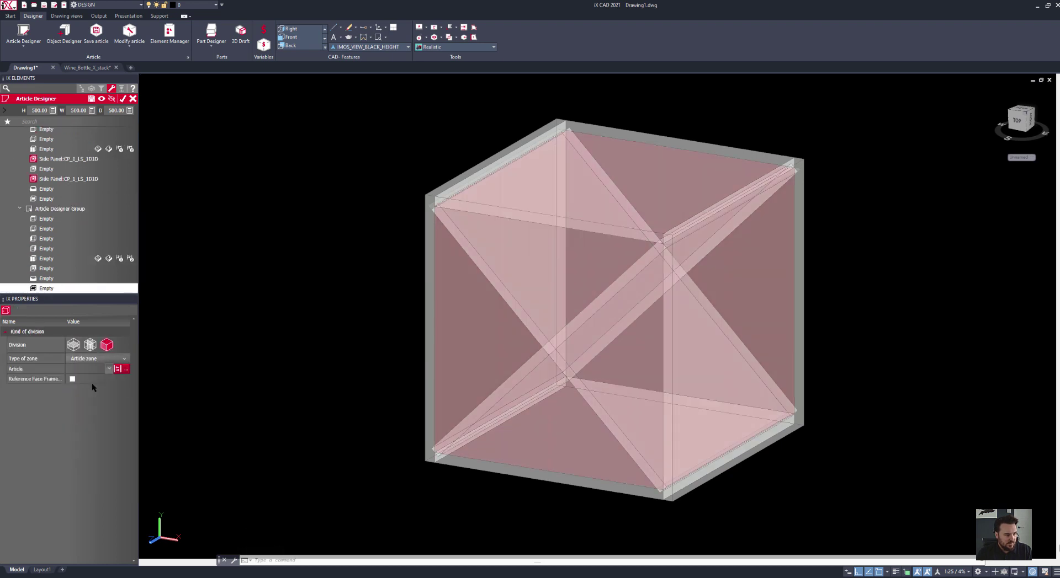
click(126, 369)
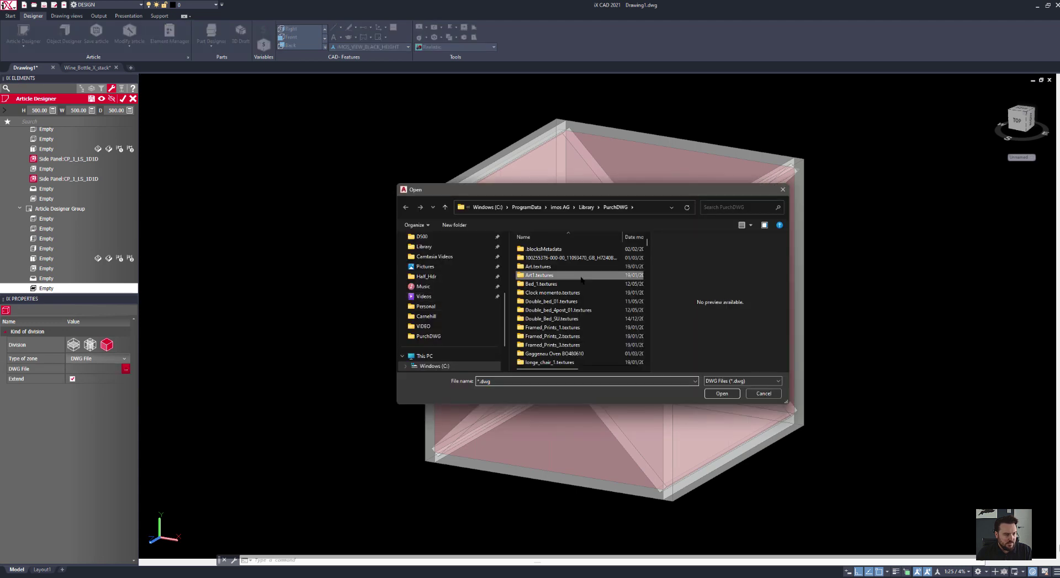
text(wi)
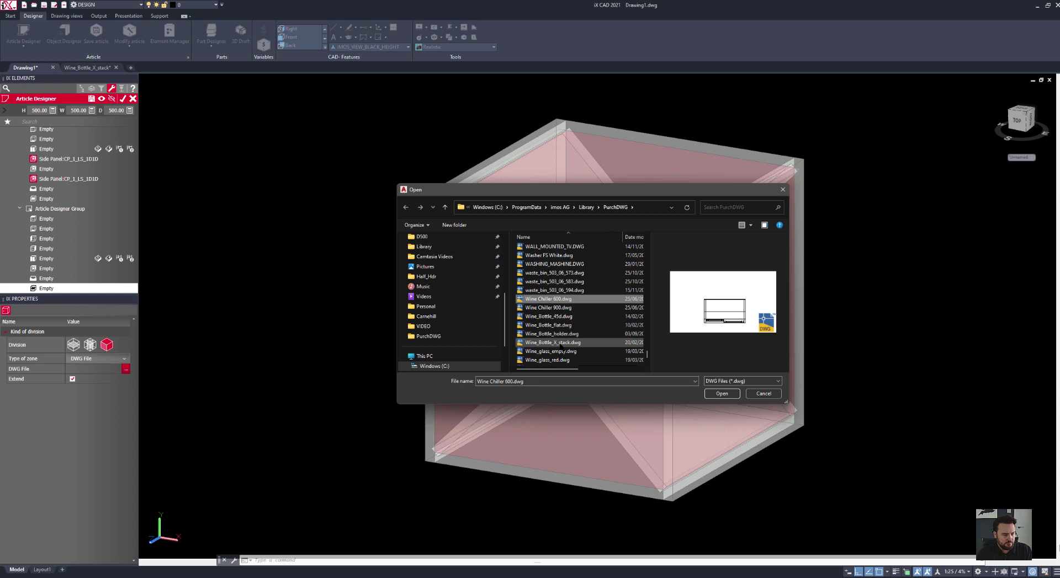
click(639, 343)
click(721, 394)
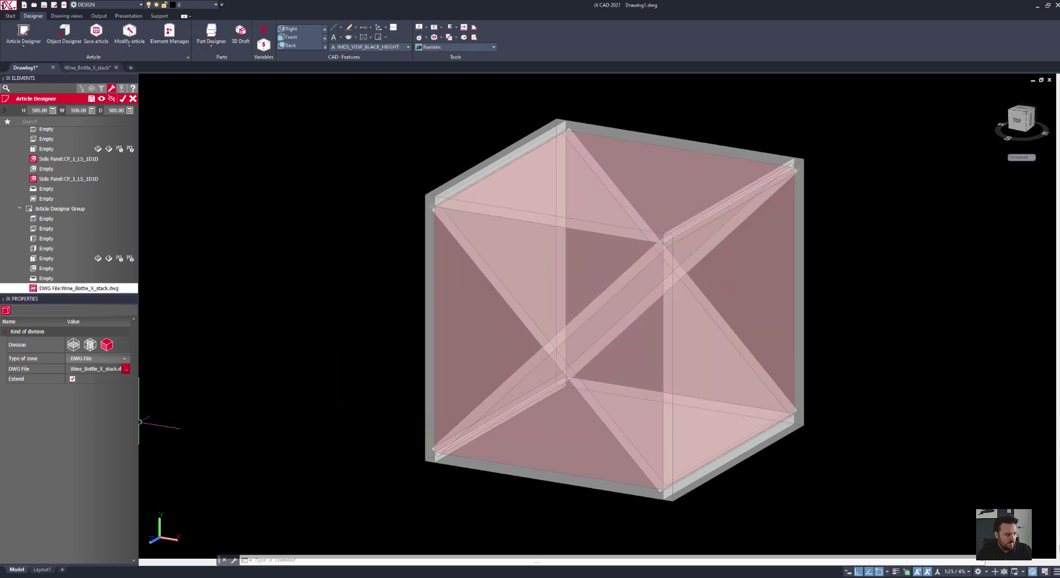
- Turn off Extend for the bottle stack, set its Linear Division X to 1:1, and apply the article changes
click(72, 379)
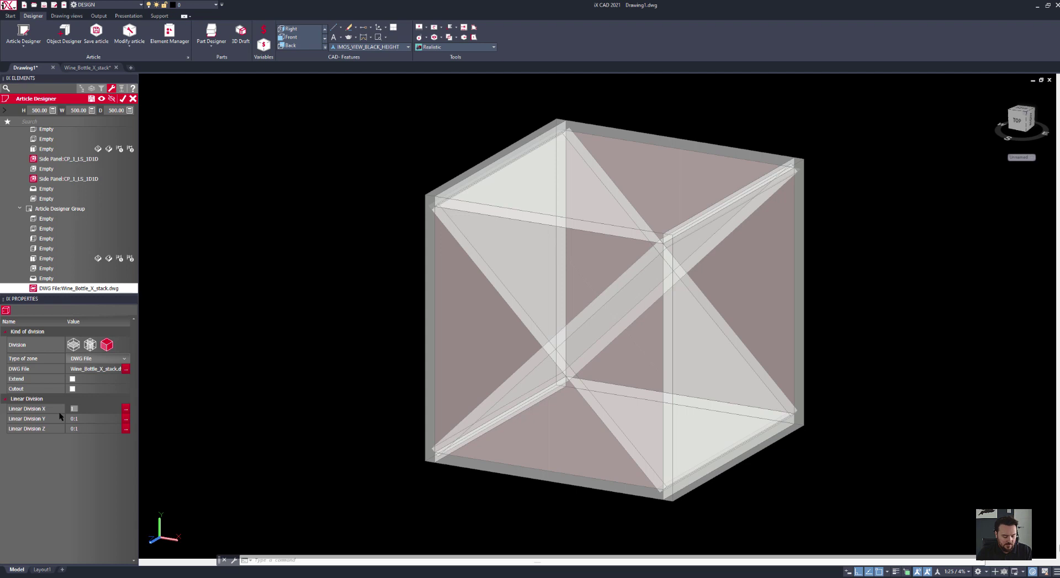
key(Return)
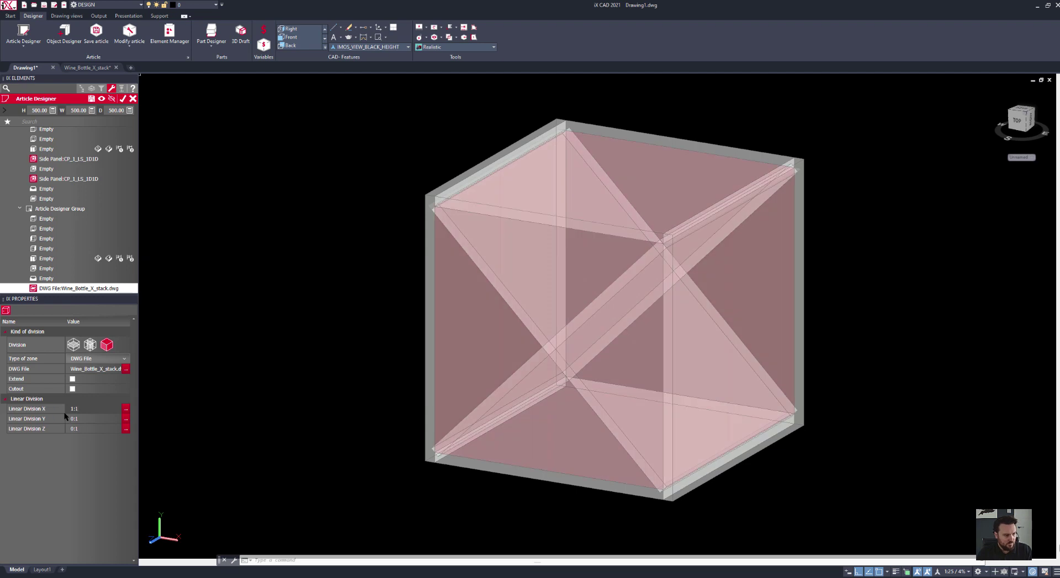
click(91, 421)
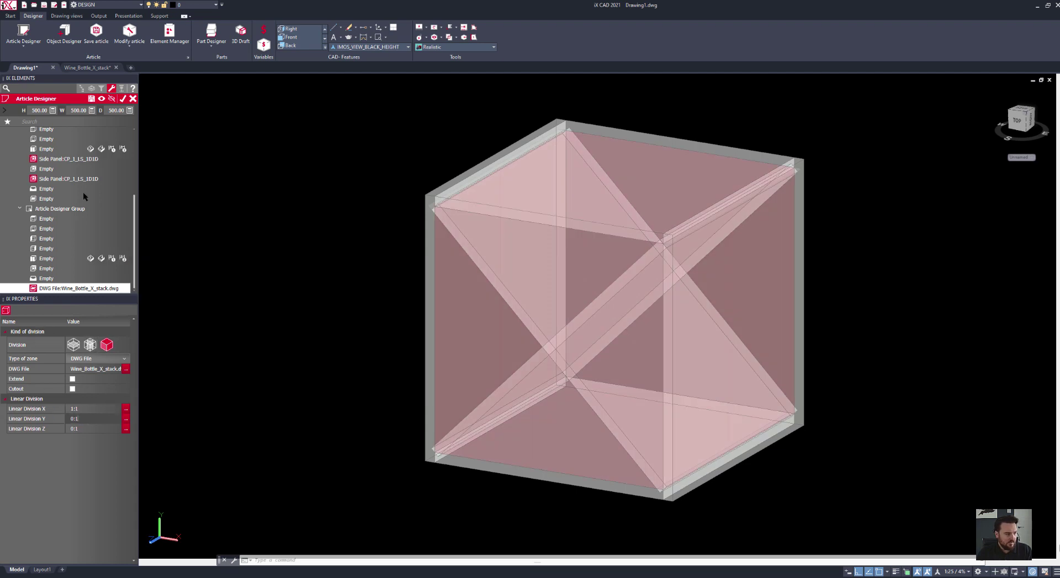
click(121, 101)
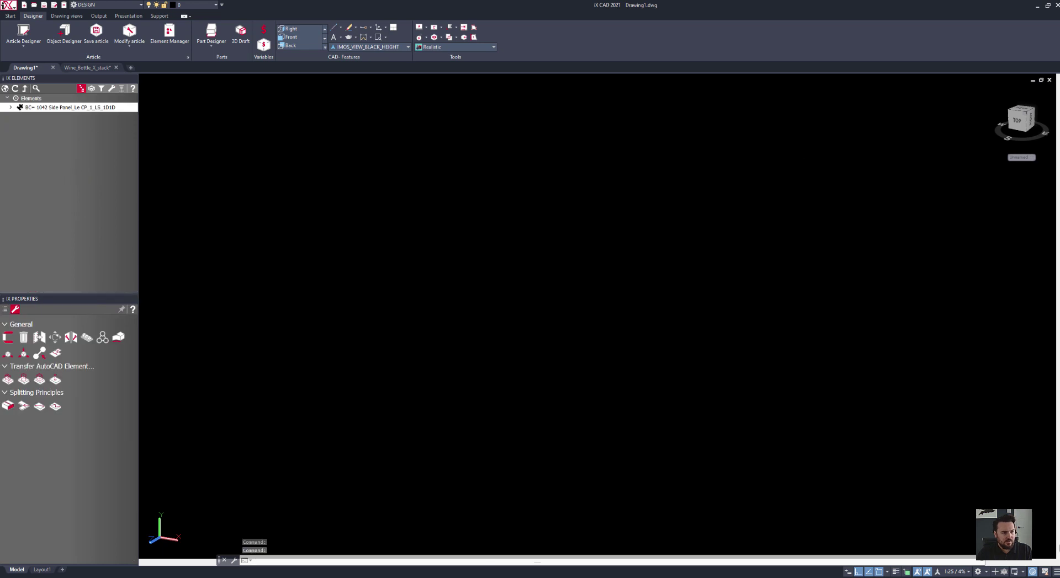
mouse_move(513, 425)
shift+middle_down()
mouse_move(544, 370)
mouse_move(537, 429)
mouse_move(527, 436)
shift+middle_up()
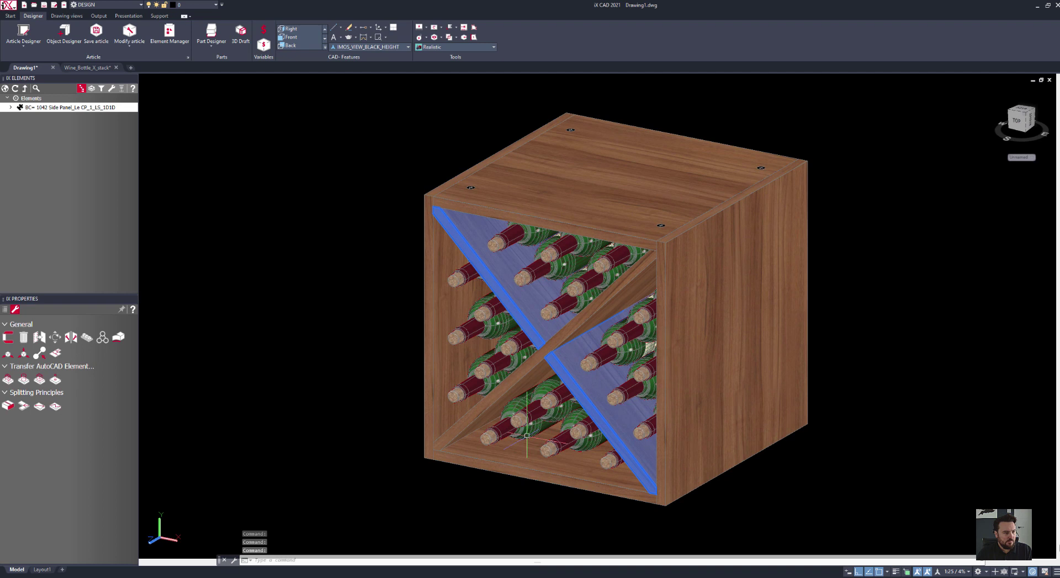
- Copy the wine rack cabinet with its bottles and place the copy directly on top of the original
click(5, 89)
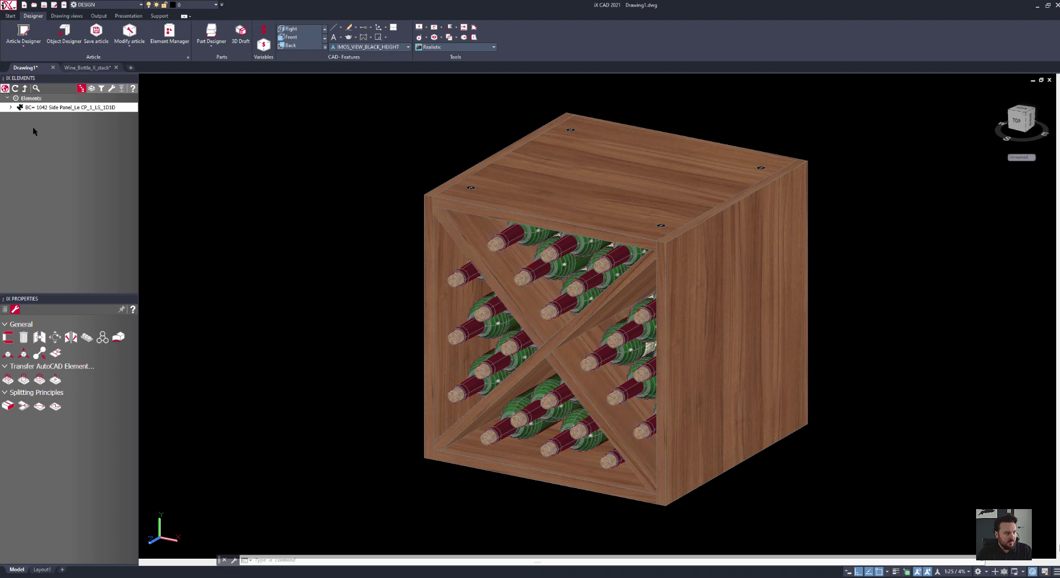
scroll(293, 272, down, 5)
middle_drag(384, 274, 441, 309)
right_click(510, 324)
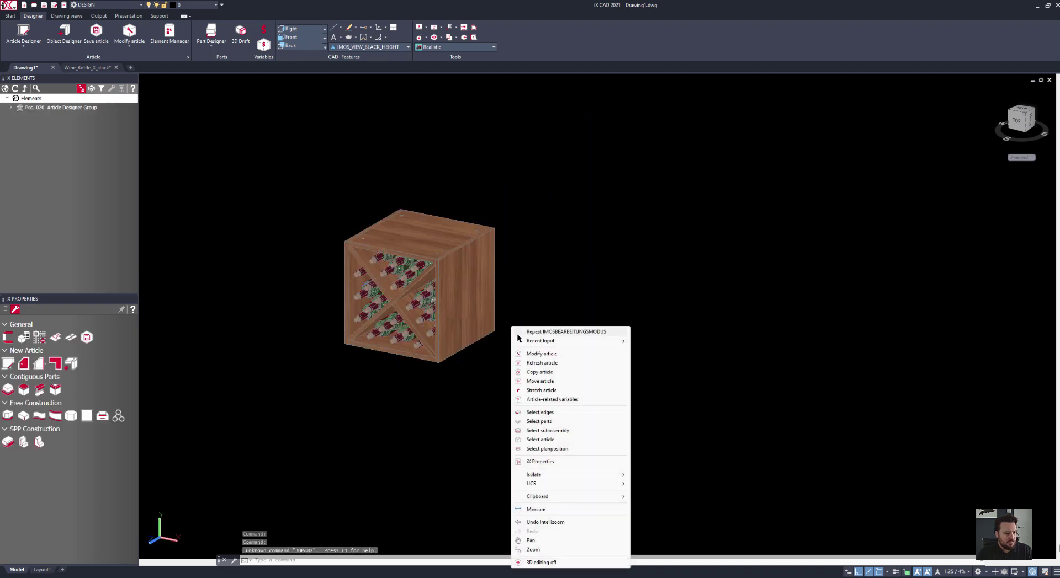
click(544, 373)
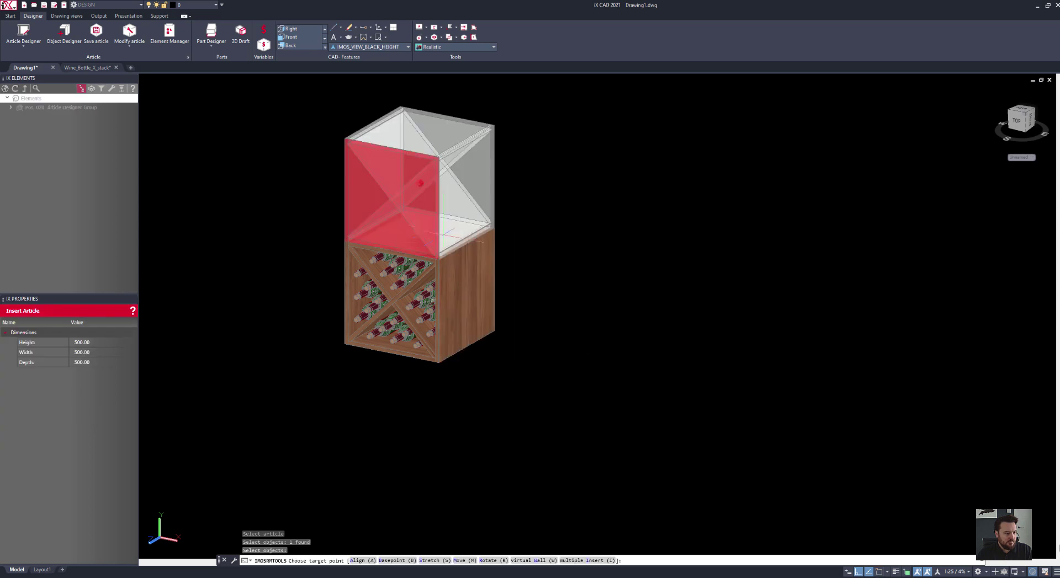
click(429, 230)
- Copy both stacked cabinets and place the copied pair against the right side of the upper cabinet, one level higher
right_click(669, 338)
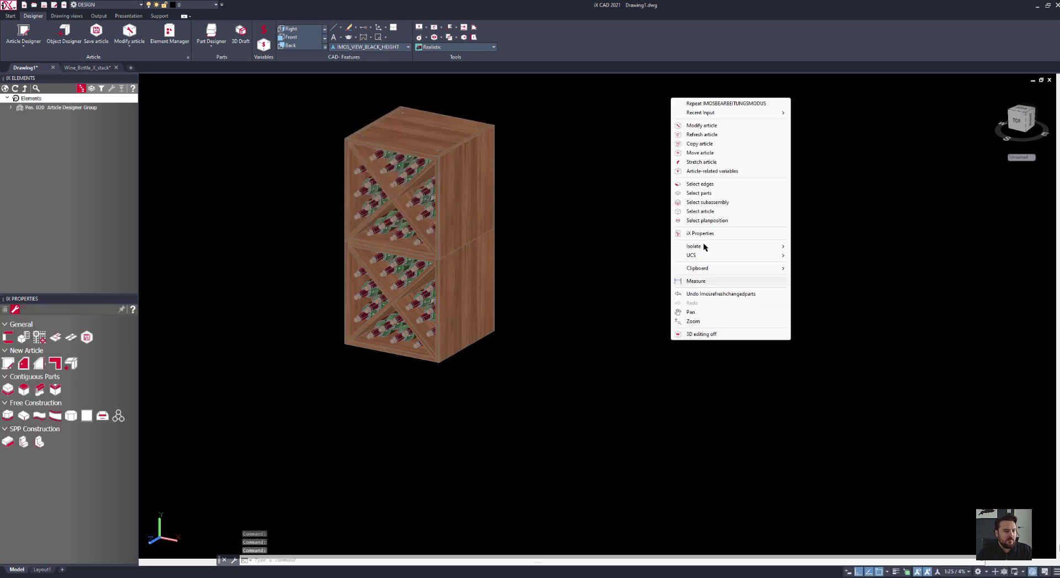
click(699, 142)
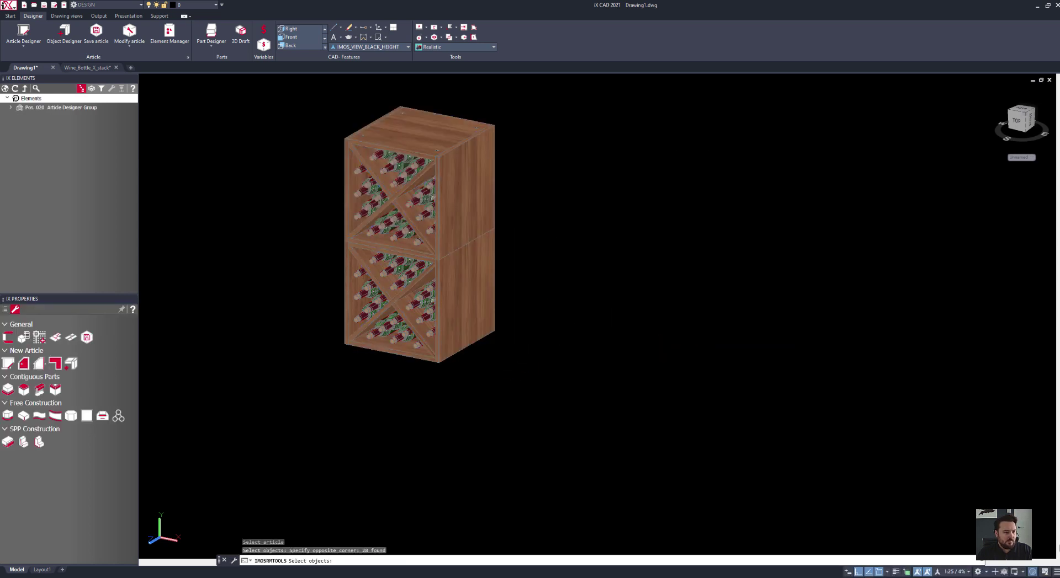
right_click(472, 196)
click(492, 200)
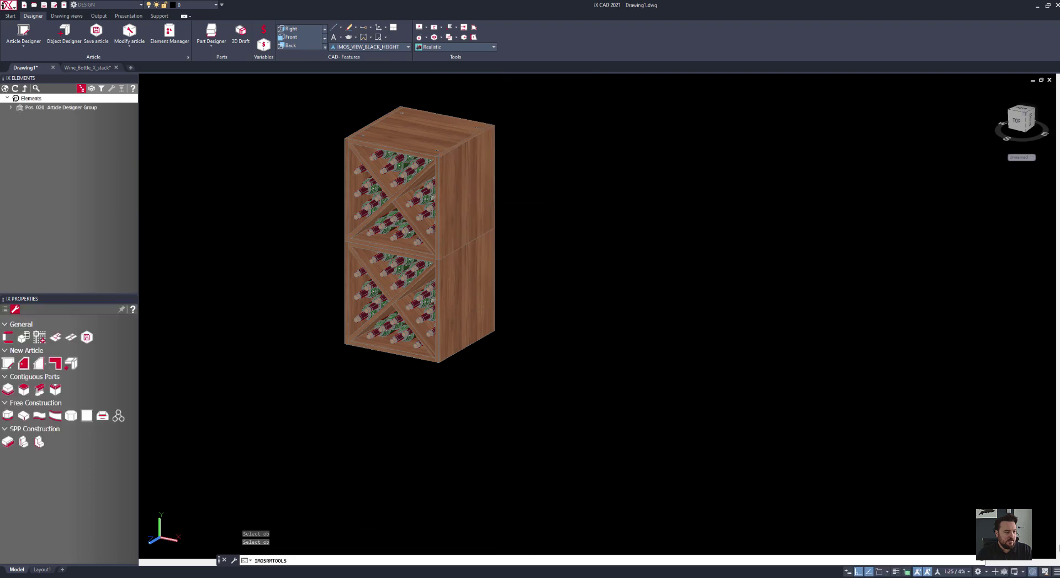
- Copy the original stacked pair and place it on the right side of the raised pair, one level lower than that pair
right_click(712, 238)
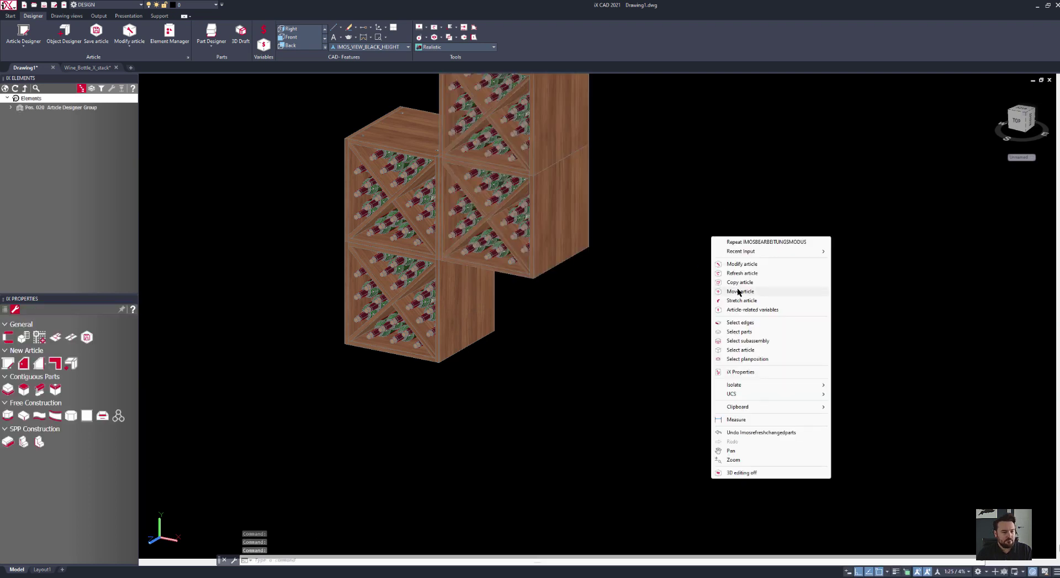
click(736, 283)
click(404, 387)
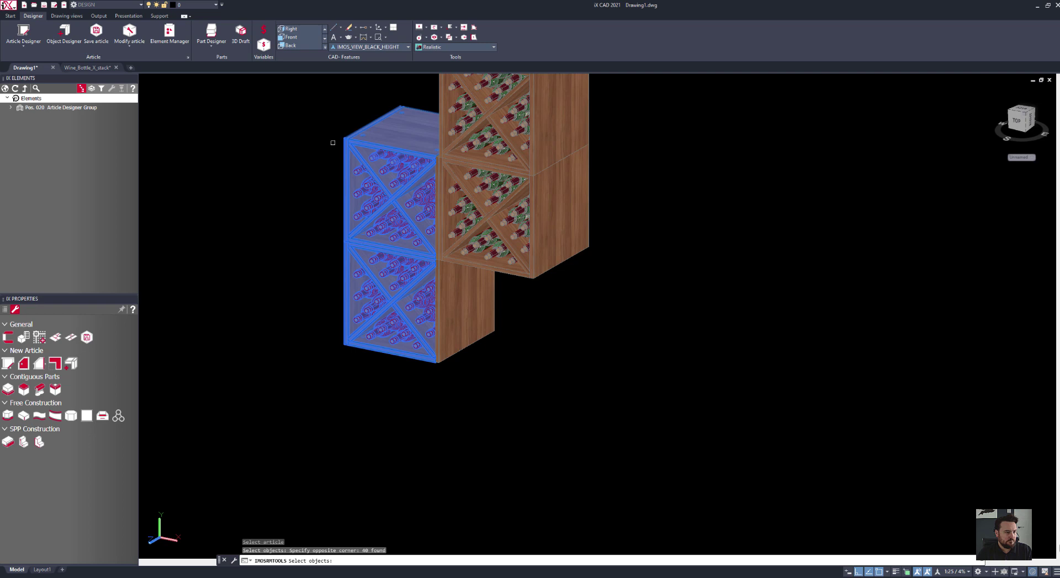
click(331, 143)
key(Return)
click(607, 375)
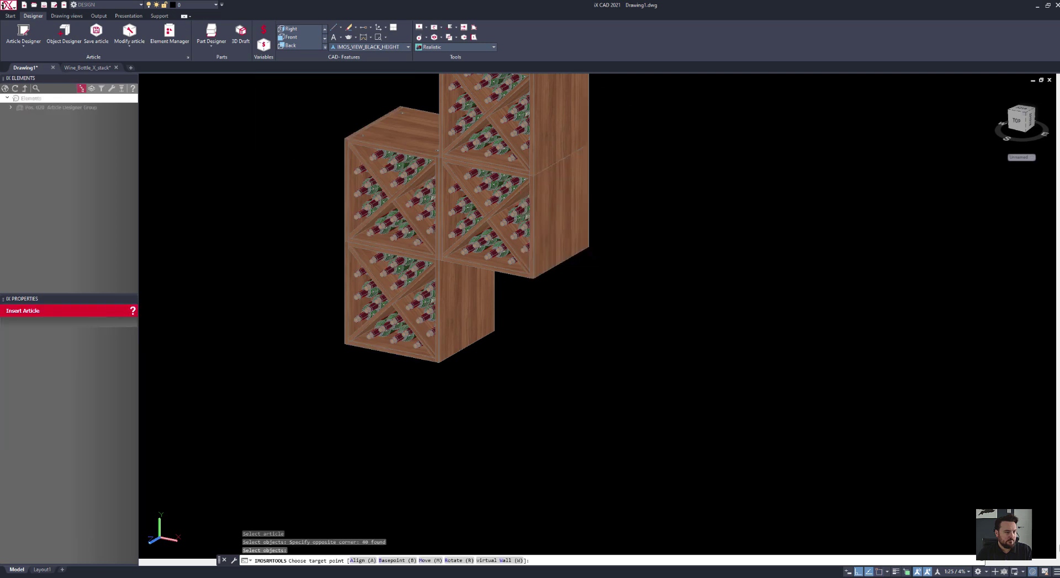
middle_drag(703, 286, 742, 314)
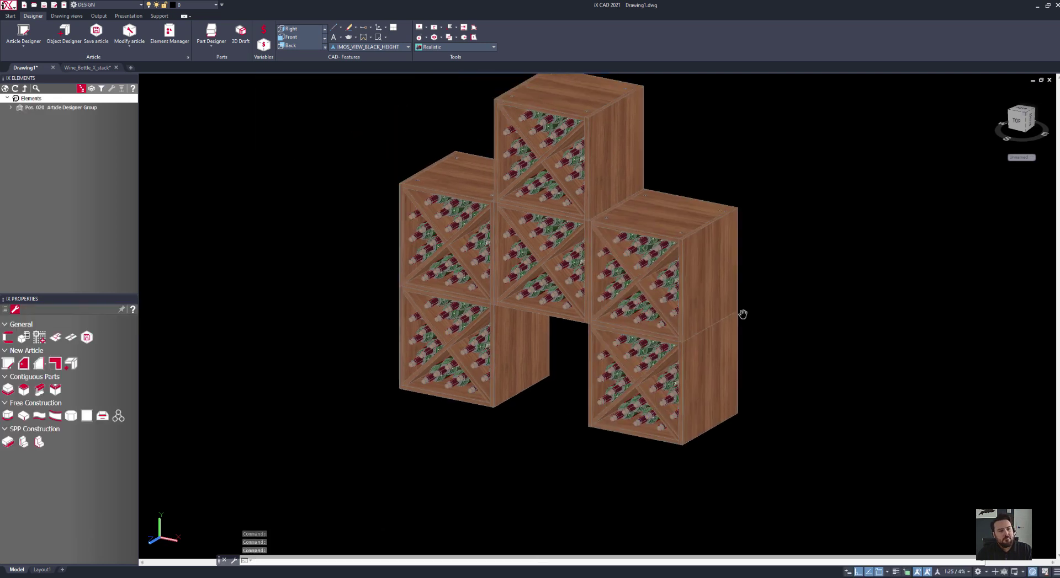
shift+middle_drag(828, 340, 827, 356)
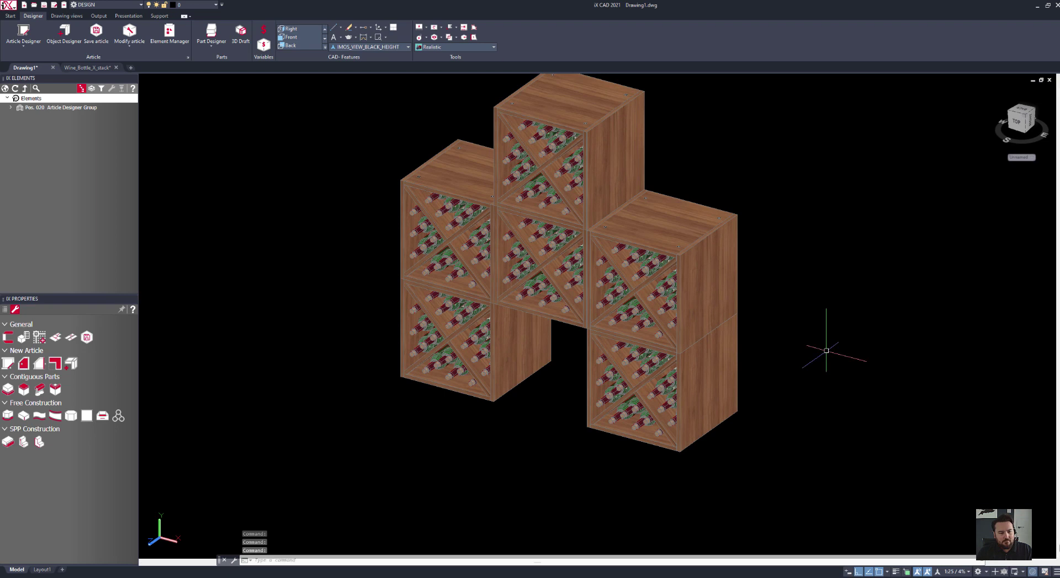